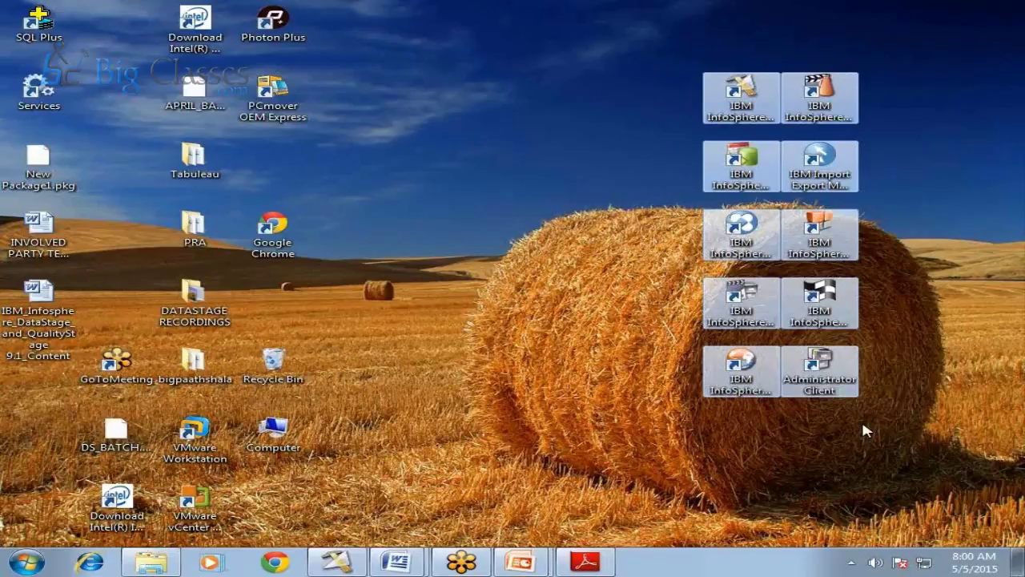
Move the DataStage and QualityStage Designer shortcut about 100 px left, away from the other IBM icons.
{"action": "left_click", "coordinate": [574, 86]}
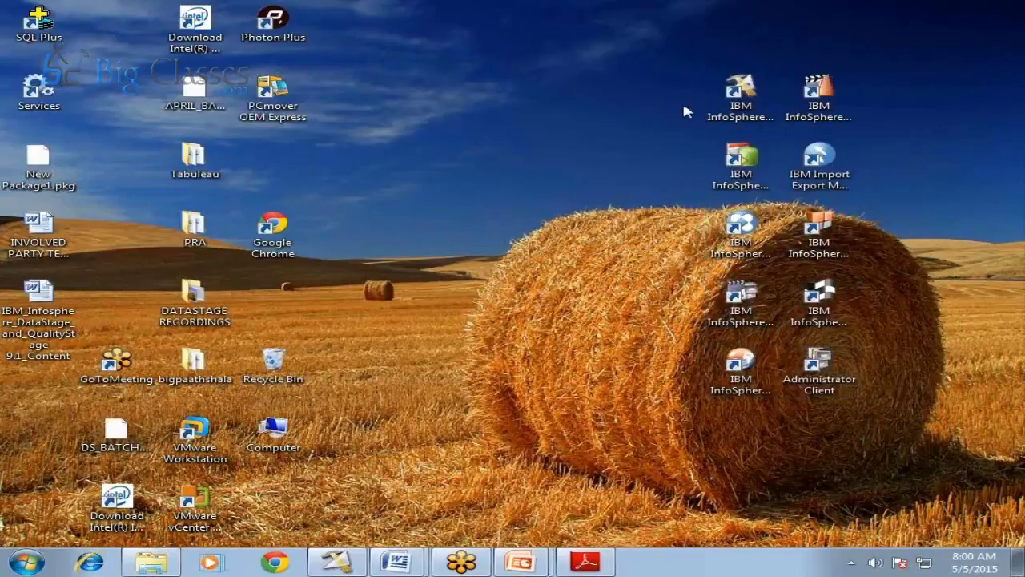
{"action": "left_click", "coordinate": [725, 104]}
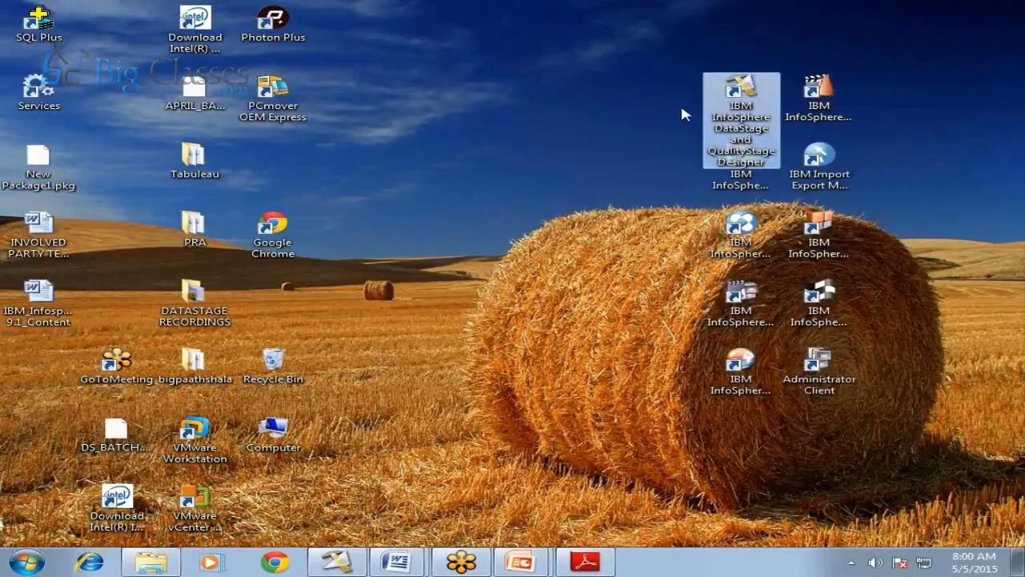
{"action": "left_click", "coordinate": [664, 96]}
{"action": "left_click", "coordinate": [718, 92]}
{"action": "left_click", "coordinate": [631, 110]}
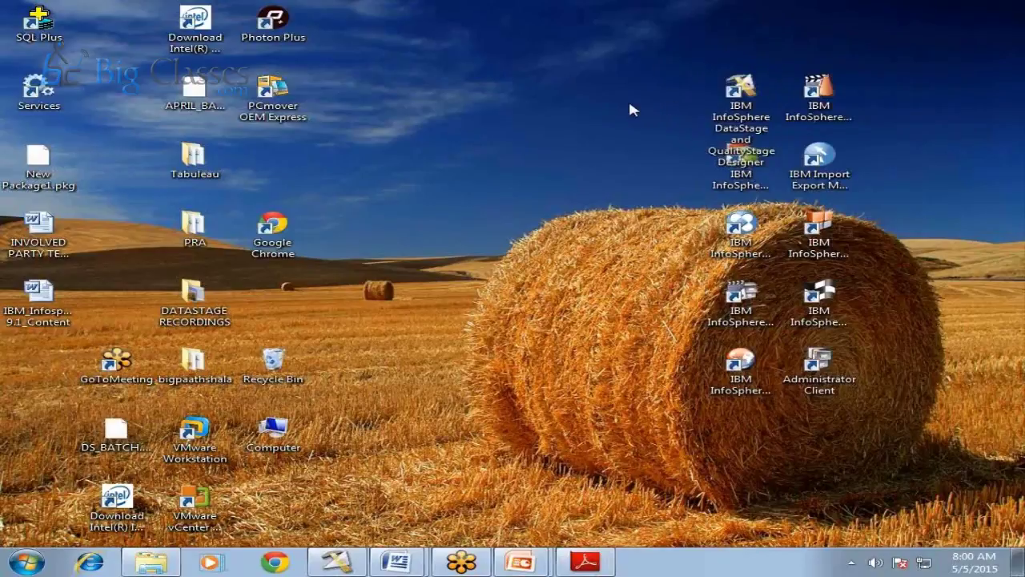
{"action": "left_click_drag", "start_coordinate": [741, 108], "coordinate": [662, 110]}
Bring up the IBM InfoSphere DataStage 9.1 course content document in Word.
{"action": "left_click", "coordinate": [627, 231]}
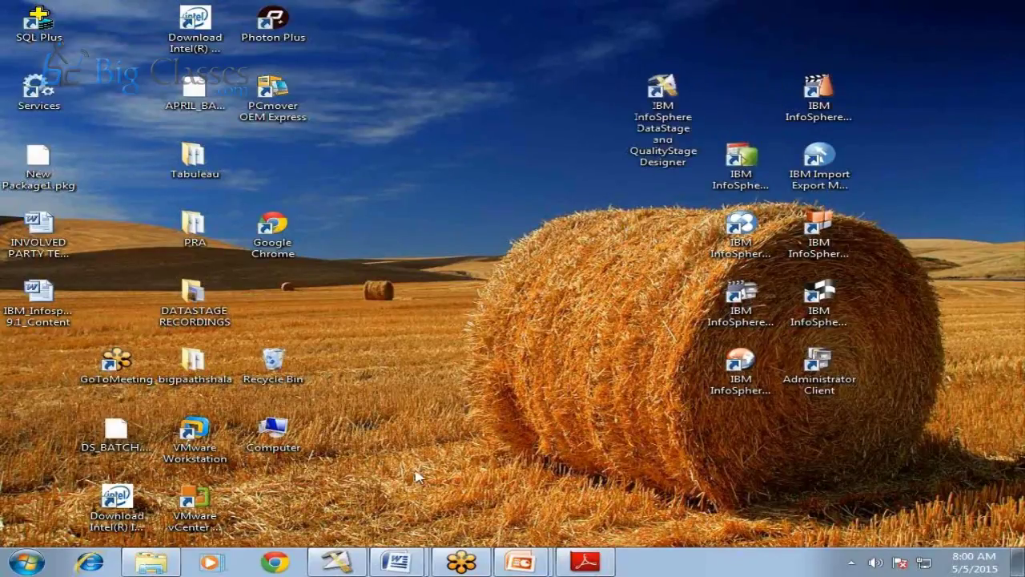
{"action": "mouse_move", "coordinate": [395, 562]}
{"action": "left_click", "coordinate": [389, 529]}
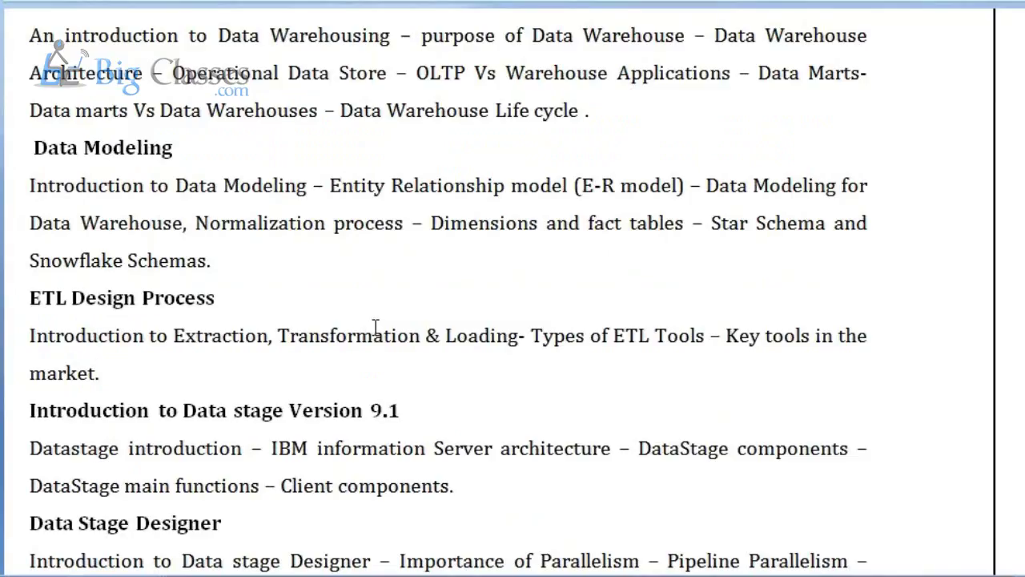
Highlight the Introduction to Data stage Version 9.1 and the Data Stage Designer topics in the outline.
{"action": "left_click_drag", "start_coordinate": [1012, 85], "coordinate": [1013, 101]}
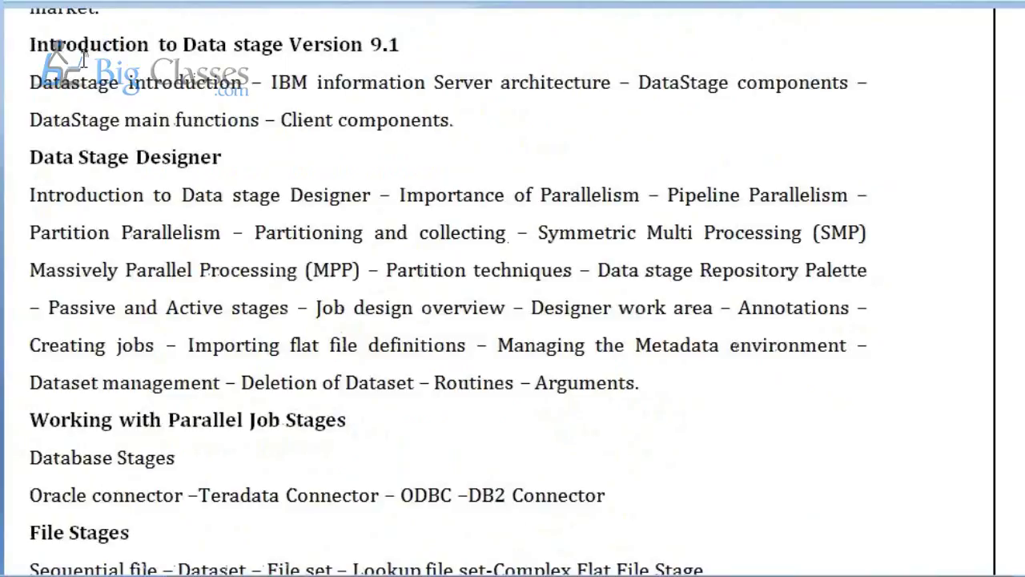
{"action": "left_click_drag", "start_coordinate": [30, 44], "coordinate": [543, 108]}
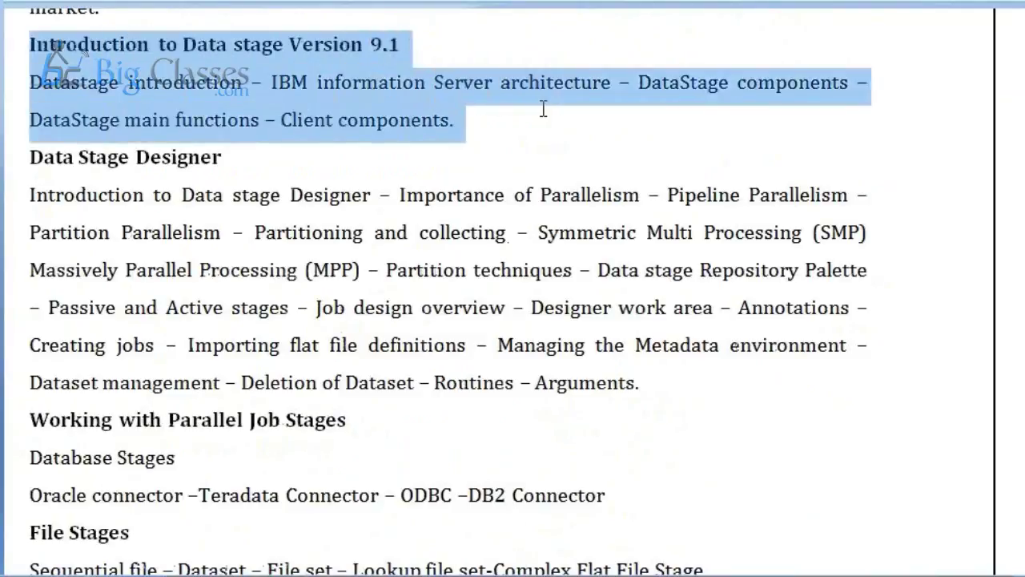
{"action": "left_click", "coordinate": [545, 128]}
{"action": "left_click_drag", "start_coordinate": [32, 157], "coordinate": [631, 367]}
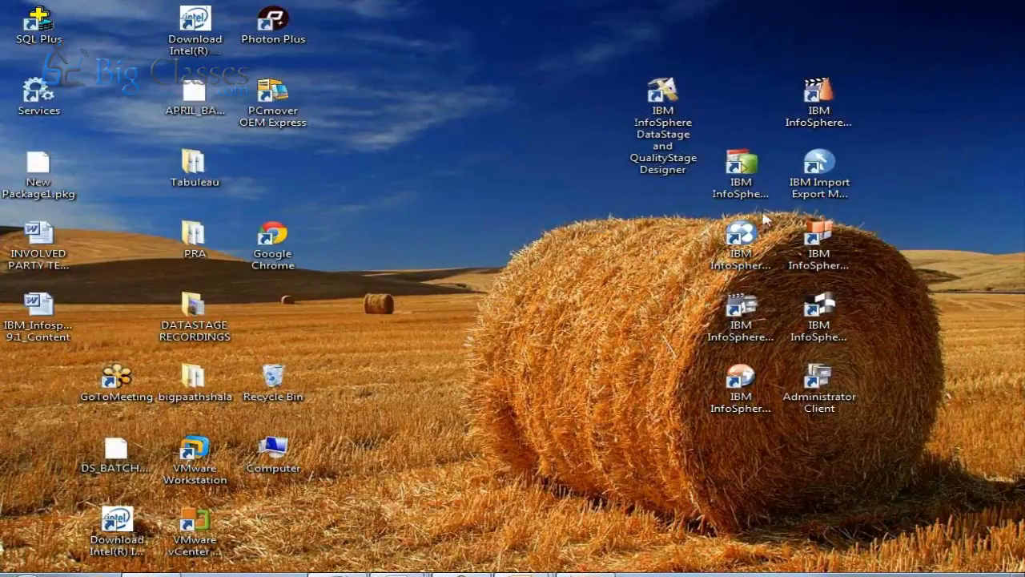
Restore Designer and close the employee interface job without saving changes.
{"action": "left_click", "coordinate": [636, 129]}
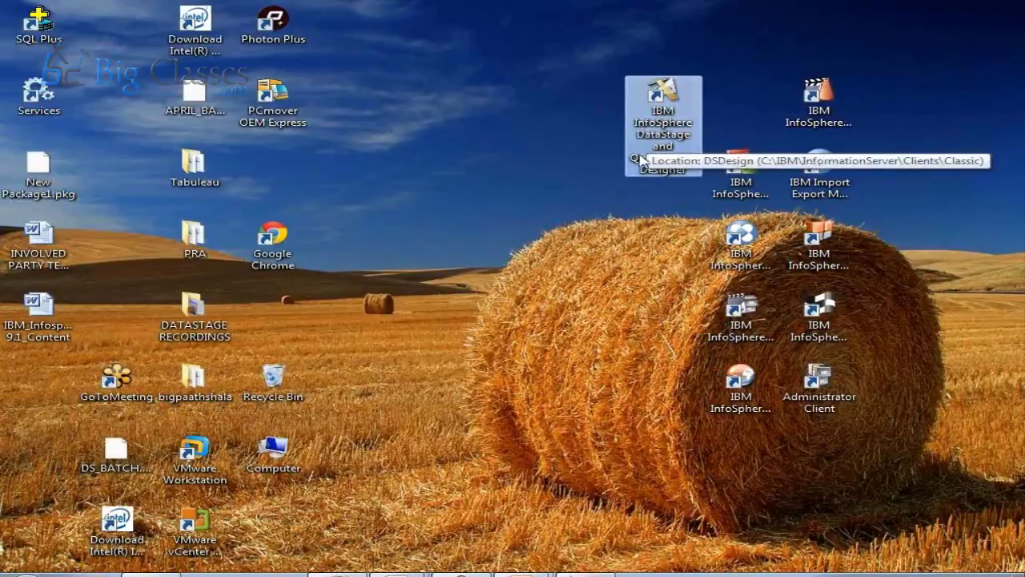
{"action": "left_click", "coordinate": [345, 575]}
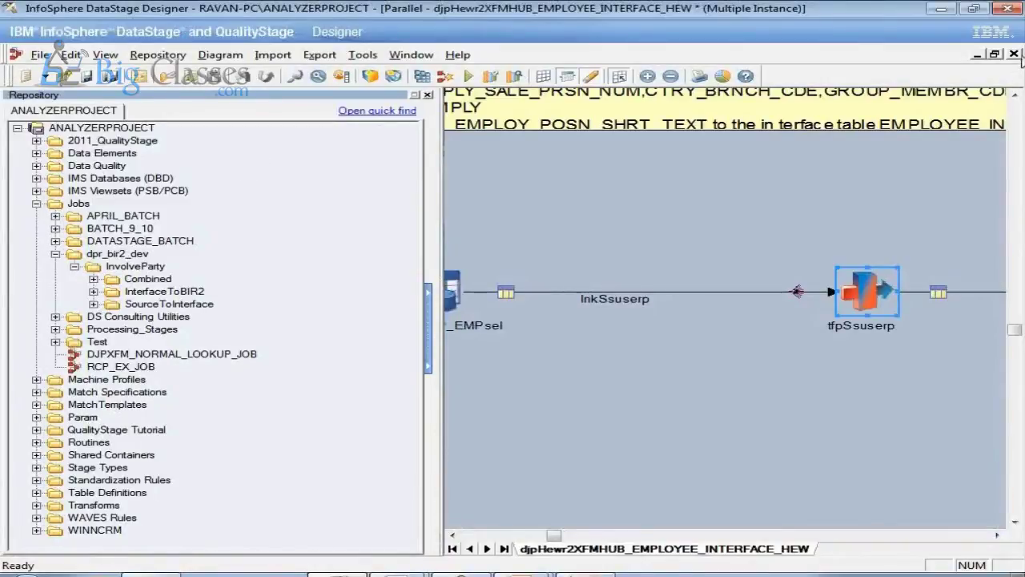
{"action": "left_click", "coordinate": [1014, 54]}
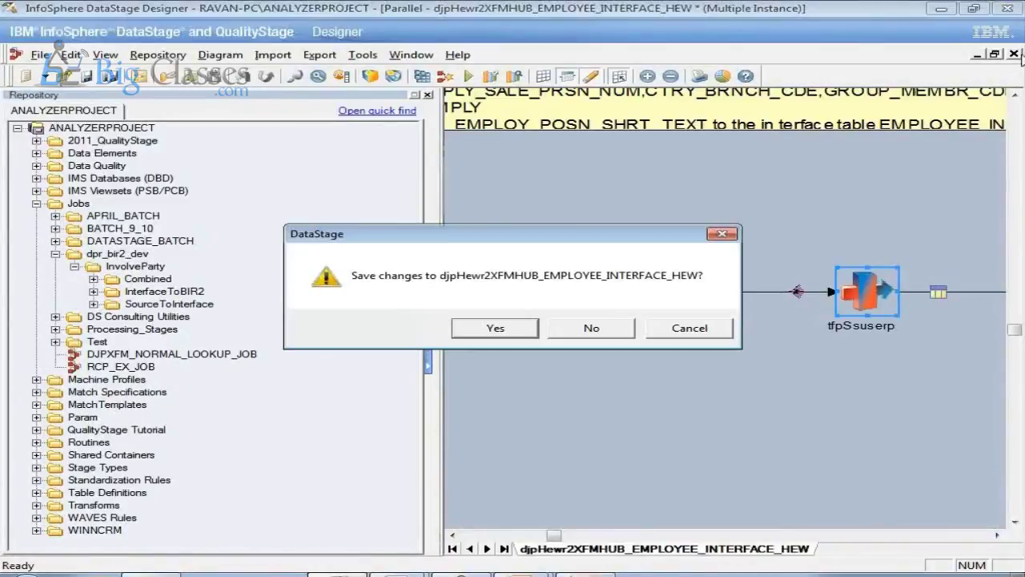
{"action": "left_click", "coordinate": [574, 330]}
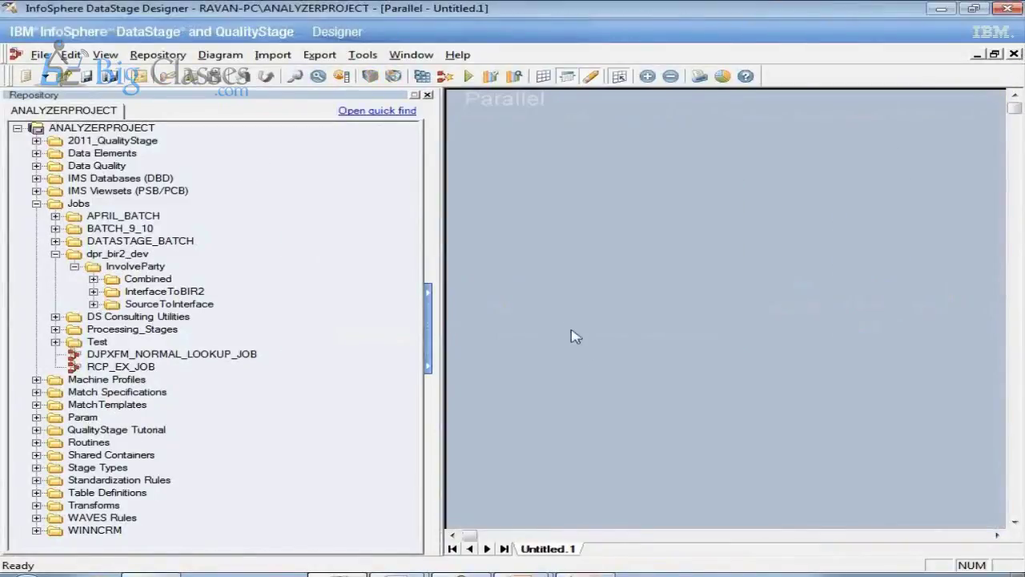
Collapse dpr_bir2_dev, expand APRIL_BATCH, and narrow the repository panel to widen the canvas.
{"action": "left_click", "coordinate": [55, 253]}
{"action": "left_click", "coordinate": [55, 215]}
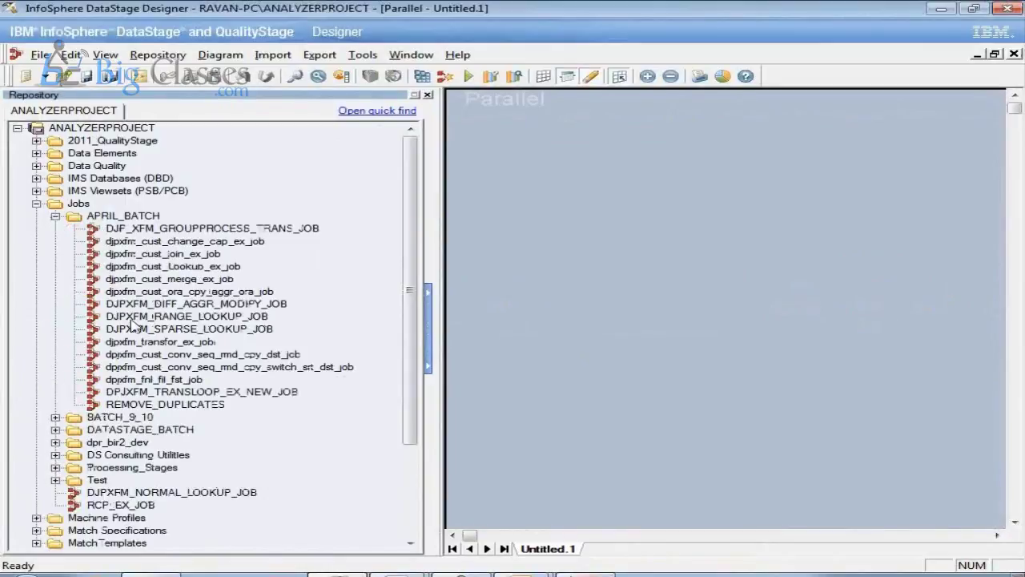
{"action": "left_click_drag", "start_coordinate": [440, 212], "coordinate": [344, 212]}
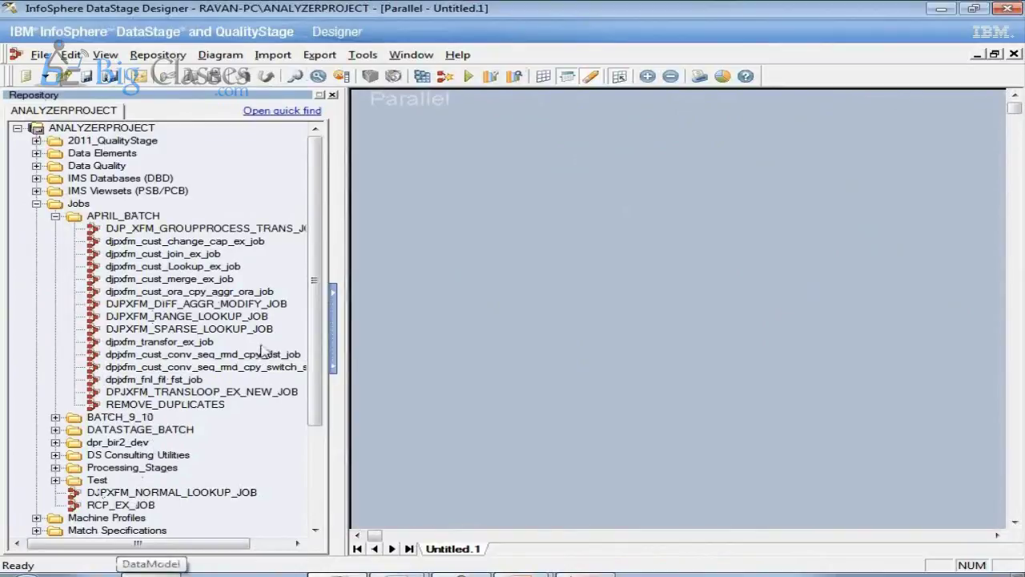
Open djpxfm_cust_change_cap_ex_job with the repository hidden and the diagram zoomed in.
{"action": "double_click", "coordinate": [207, 304]}
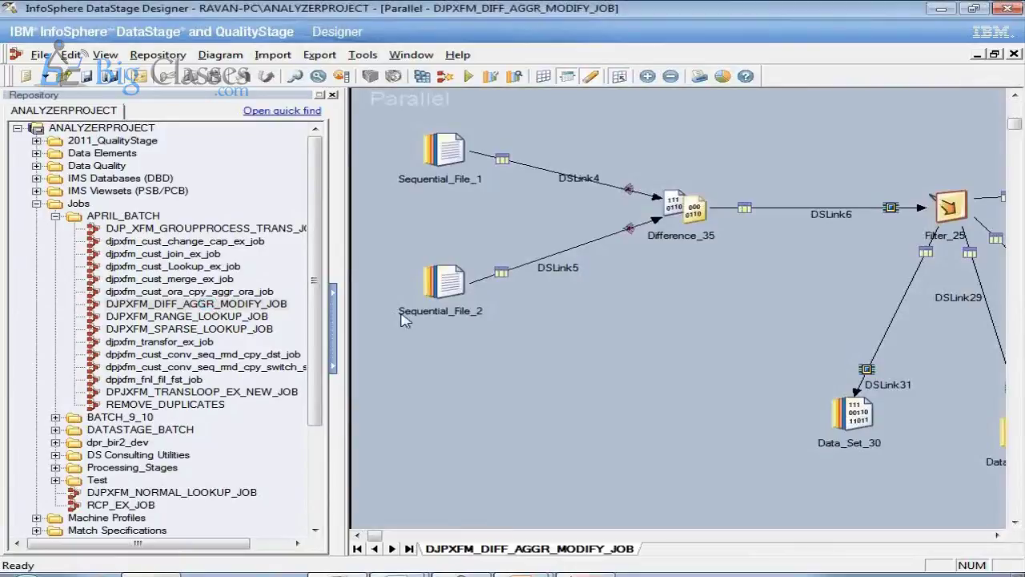
{"action": "left_click", "coordinate": [214, 242]}
{"action": "double_click", "coordinate": [213, 243]}
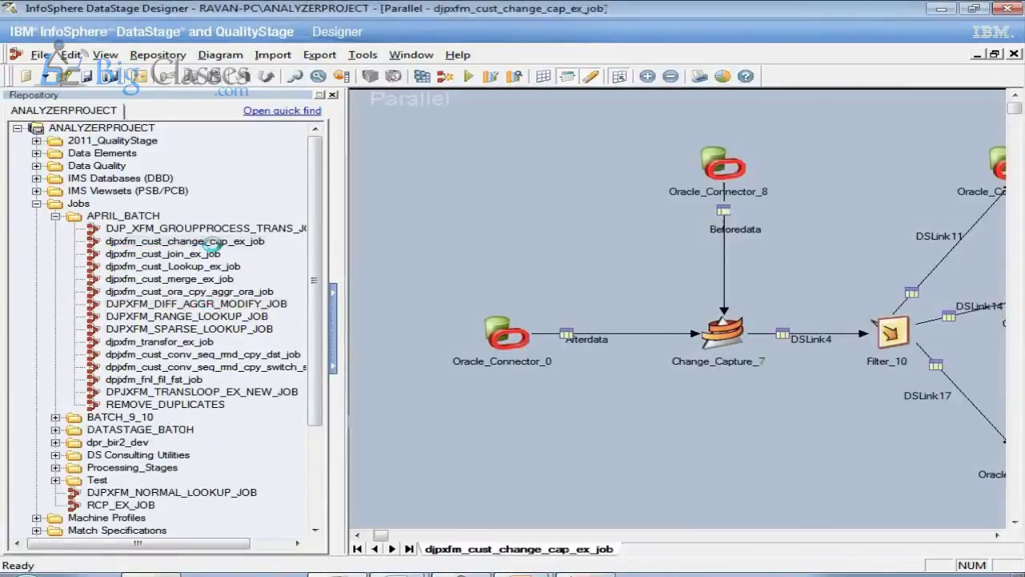
{"action": "left_click", "coordinate": [332, 95]}
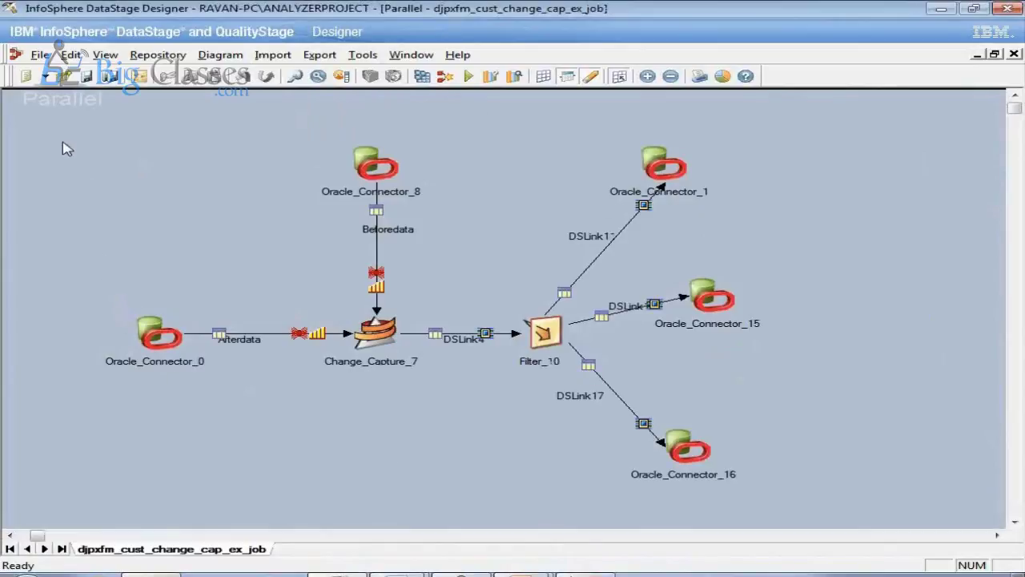
{"action": "left_click", "coordinate": [647, 76]}
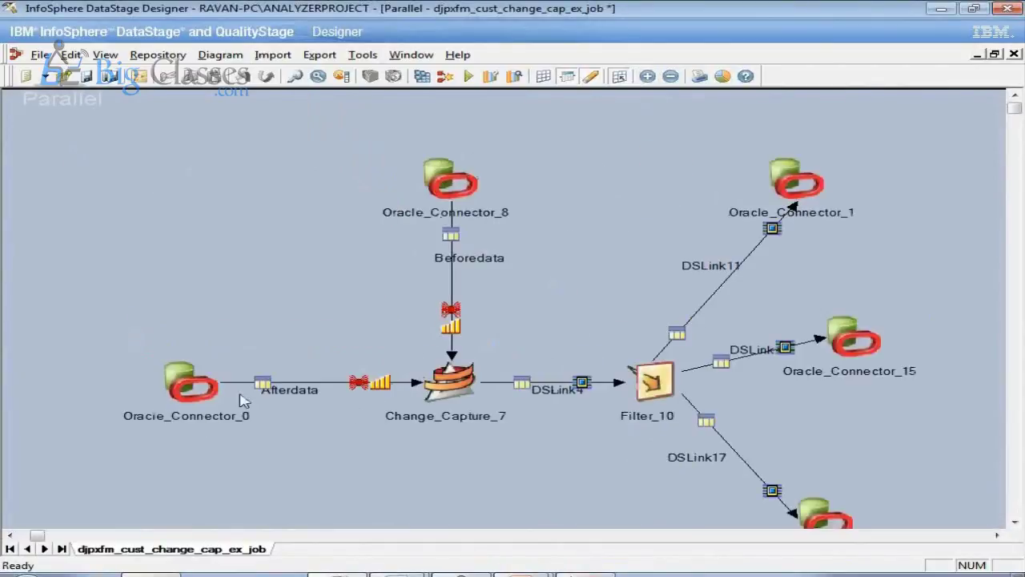
Select the Oracle_Connector_0 and Oracle_Connector_8 sources, Change_Capture_7 and Filter_10 in turn.
{"action": "left_click_drag", "start_coordinate": [219, 280], "coordinate": [128, 453]}
{"action": "left_click_drag", "start_coordinate": [355, 146], "coordinate": [504, 223]}
{"action": "left_click_drag", "start_coordinate": [238, 308], "coordinate": [138, 428]}
{"action": "left_click", "coordinate": [239, 364]}
{"action": "left_click_drag", "start_coordinate": [151, 339], "coordinate": [224, 433]}
{"action": "left_click_drag", "start_coordinate": [393, 148], "coordinate": [520, 220]}
{"action": "left_click_drag", "start_coordinate": [407, 341], "coordinate": [483, 438]}
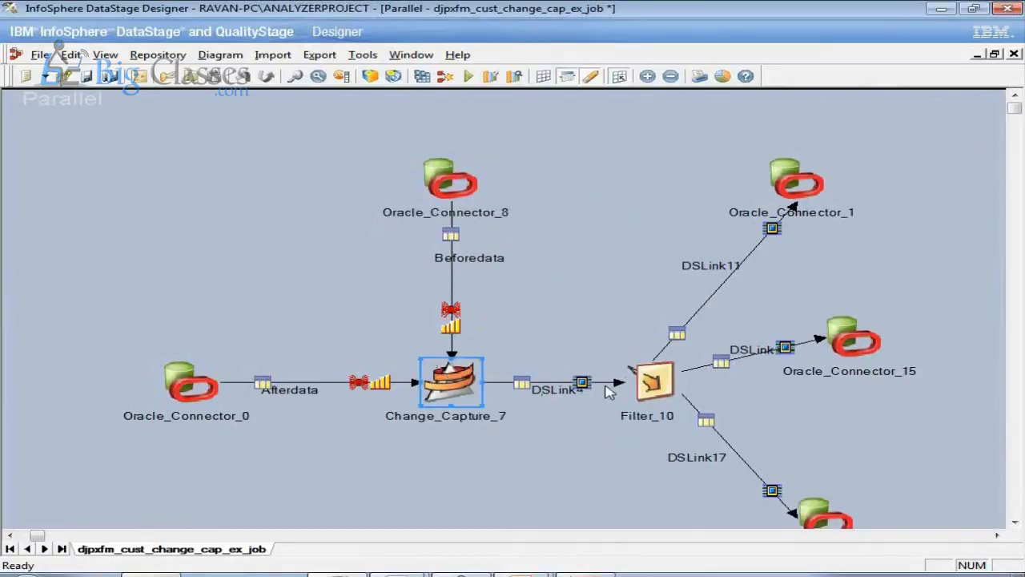
{"action": "left_click", "coordinate": [653, 383]}
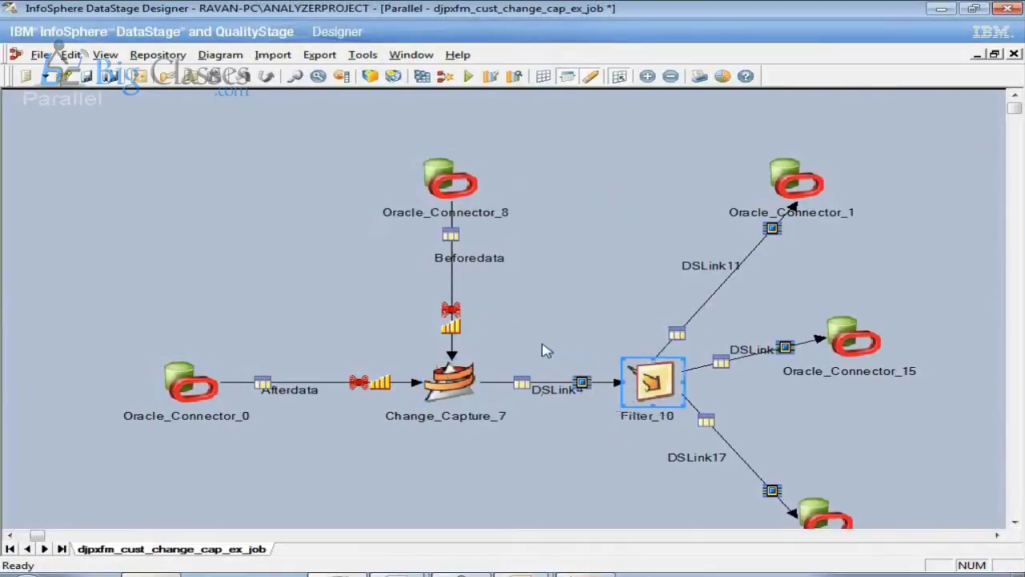
Select Oracle_Connector_1, Oracle_Connector_0, Oracle_Connector_8 and Oracle_Connector_15 in turn, then clear the selection.
{"action": "left_click_drag", "start_coordinate": [685, 156], "coordinate": [889, 237]}
{"action": "left_click_drag", "start_coordinate": [132, 286], "coordinate": [225, 412]}
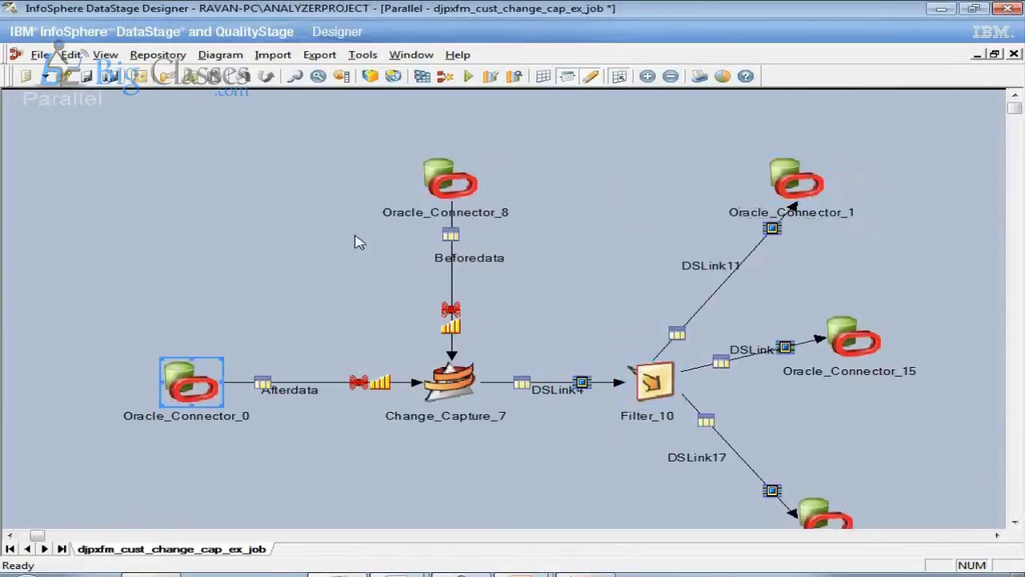
{"action": "left_click_drag", "start_coordinate": [338, 136], "coordinate": [522, 223]}
{"action": "left_click_drag", "start_coordinate": [829, 290], "coordinate": [888, 364]}
{"action": "left_click", "coordinate": [905, 422]}
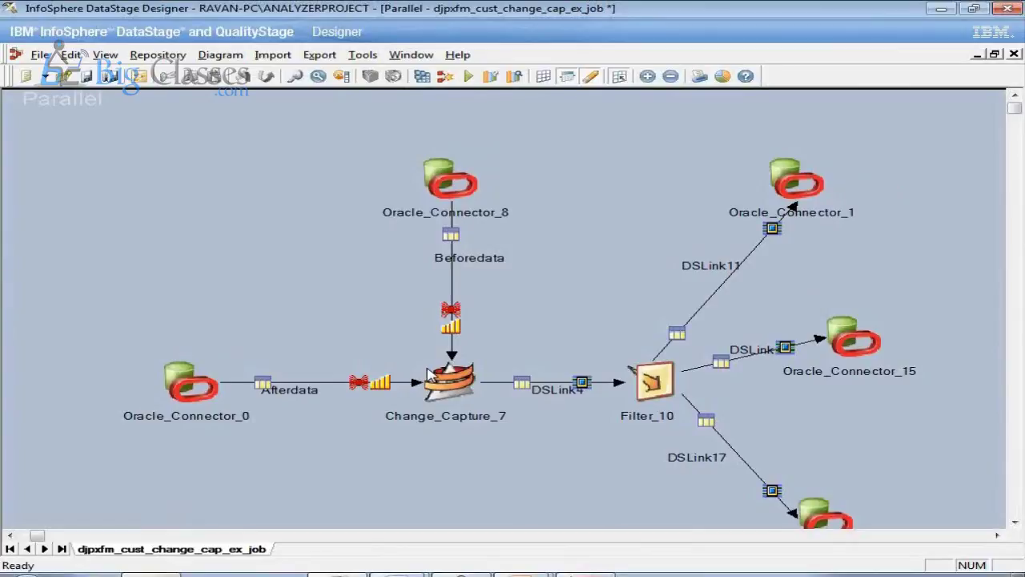
Select Change_Capture_7, Filter_10 with its lower targets, then all seven stages; redisplay the Repository.
{"action": "left_click_drag", "start_coordinate": [377, 336], "coordinate": [514, 433]}
{"action": "left_click", "coordinate": [408, 330]}
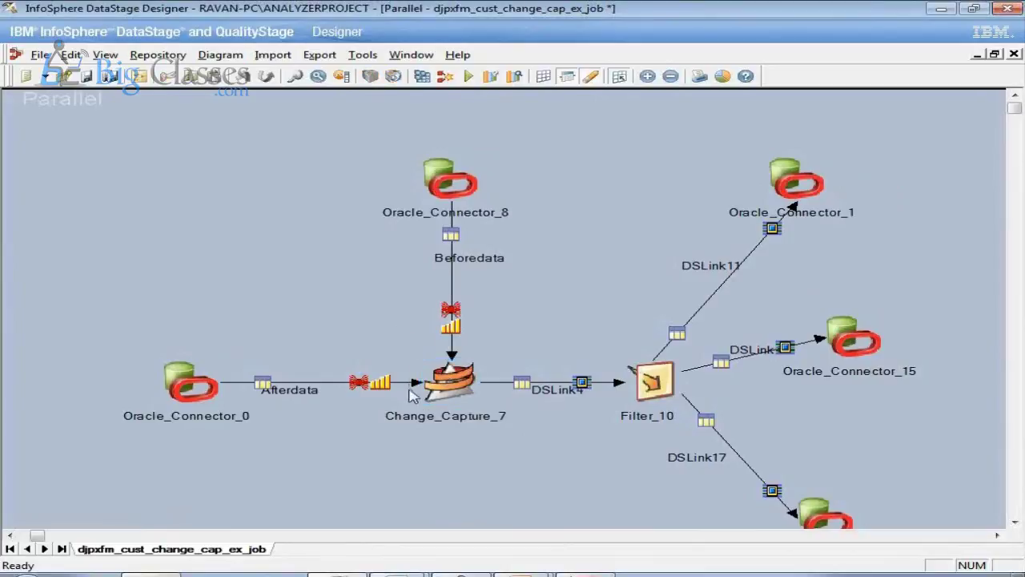
{"action": "left_click", "coordinate": [1013, 522]}
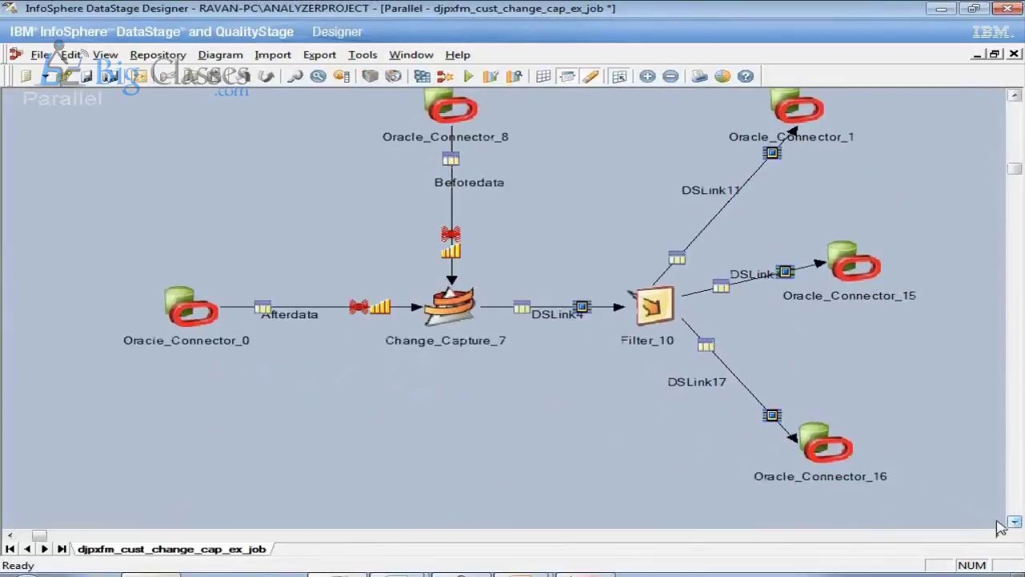
{"action": "left_click_drag", "start_coordinate": [547, 134], "coordinate": [914, 497]}
{"action": "left_click", "coordinate": [914, 497]}
{"action": "left_click", "coordinate": [1014, 96]}
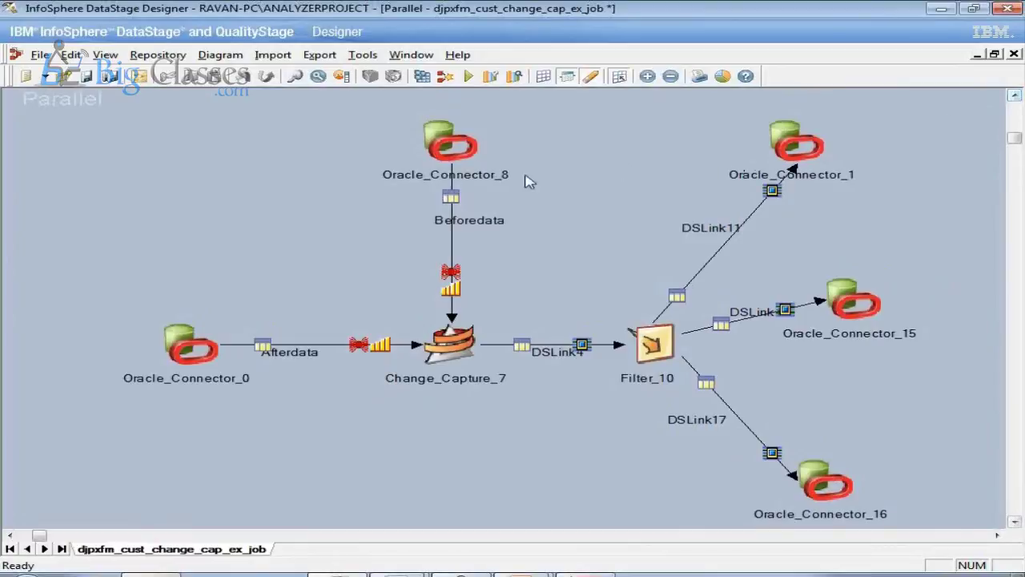
{"action": "left_click_drag", "start_coordinate": [105, 131], "coordinate": [870, 508]}
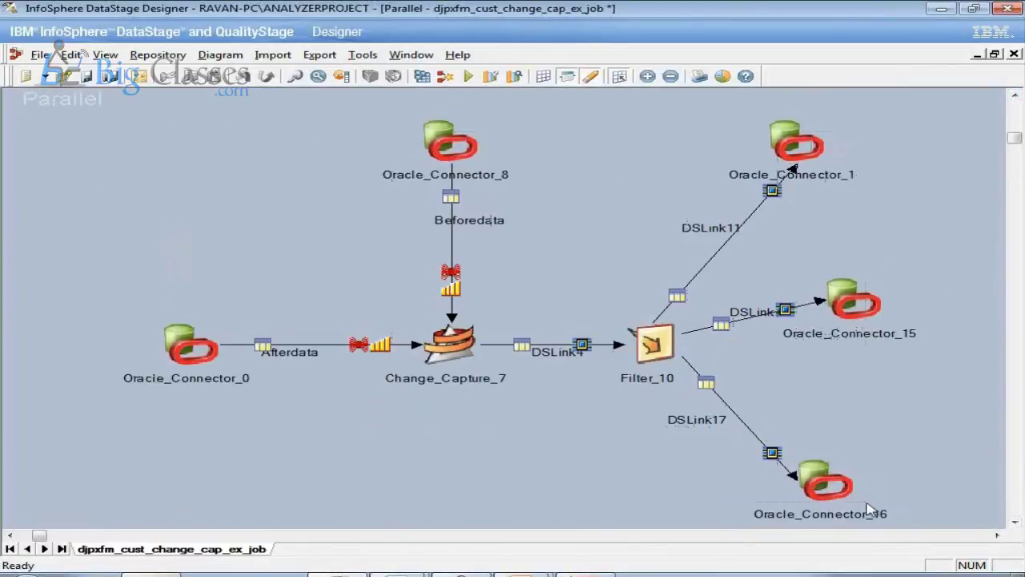
{"action": "left_click_drag", "start_coordinate": [68, 135], "coordinate": [809, 396]}
{"action": "left_click", "coordinate": [703, 251]}
{"action": "left_click", "coordinate": [106, 55]}
{"action": "left_click", "coordinate": [136, 118]}
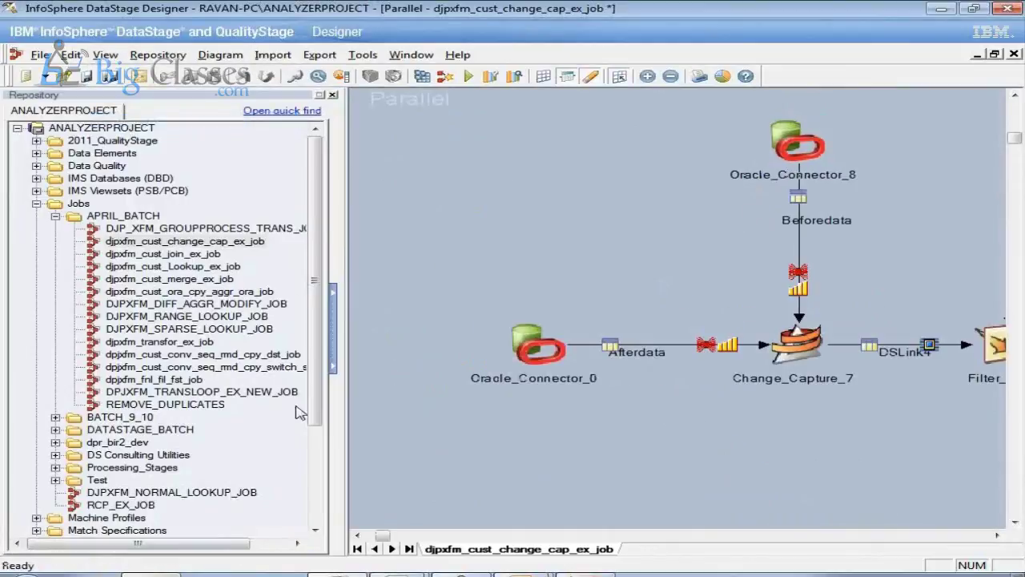
Open the APRIL_BATCH jobs, ending on dpjxfm_cust_conv_seq_rmd_cpy_switch_srt_dst_job, with the repository hidden.
{"action": "double_click", "coordinate": [154, 355]}
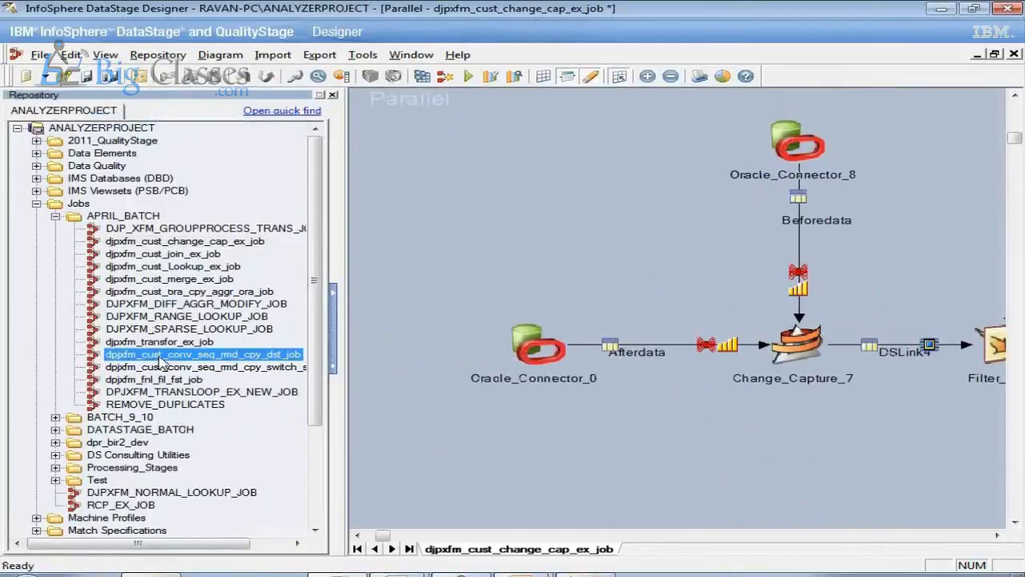
{"action": "double_click", "coordinate": [156, 379]}
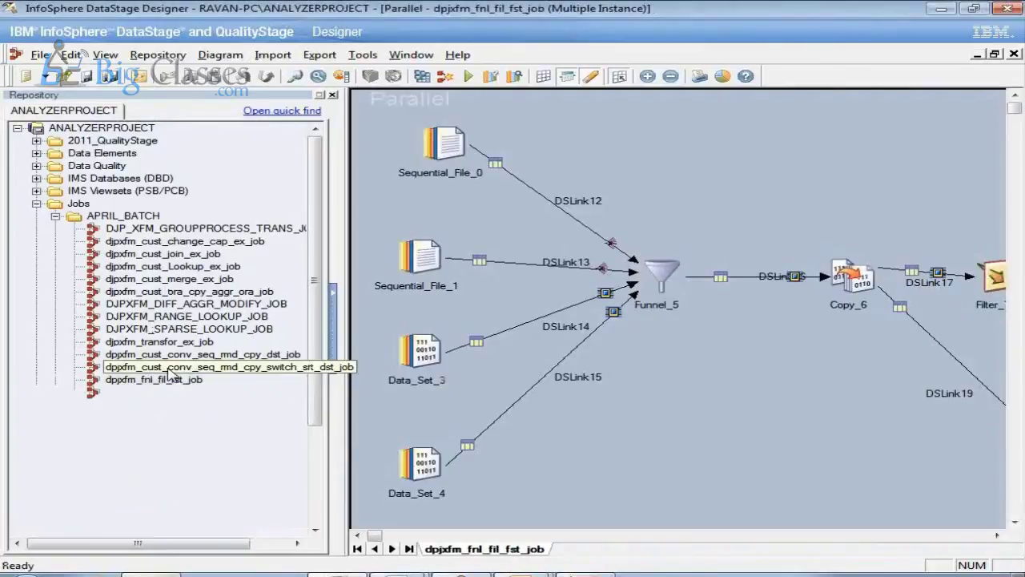
{"action": "double_click", "coordinate": [168, 366]}
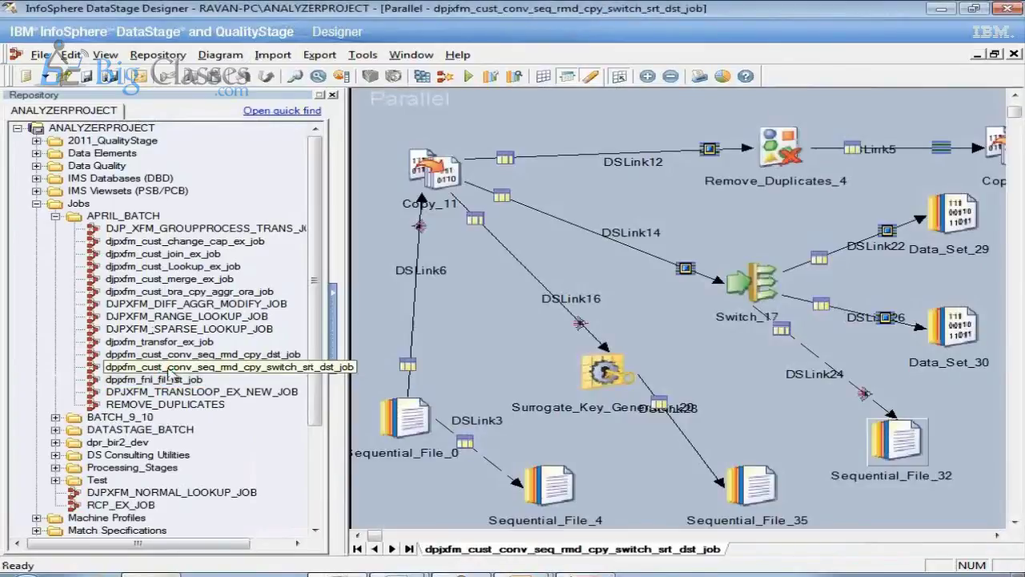
{"action": "left_click", "coordinate": [332, 95]}
Select a group of stages in the switch job diagram, then return to the course-content document.
{"action": "left_click_drag", "start_coordinate": [60, 129], "coordinate": [710, 422]}
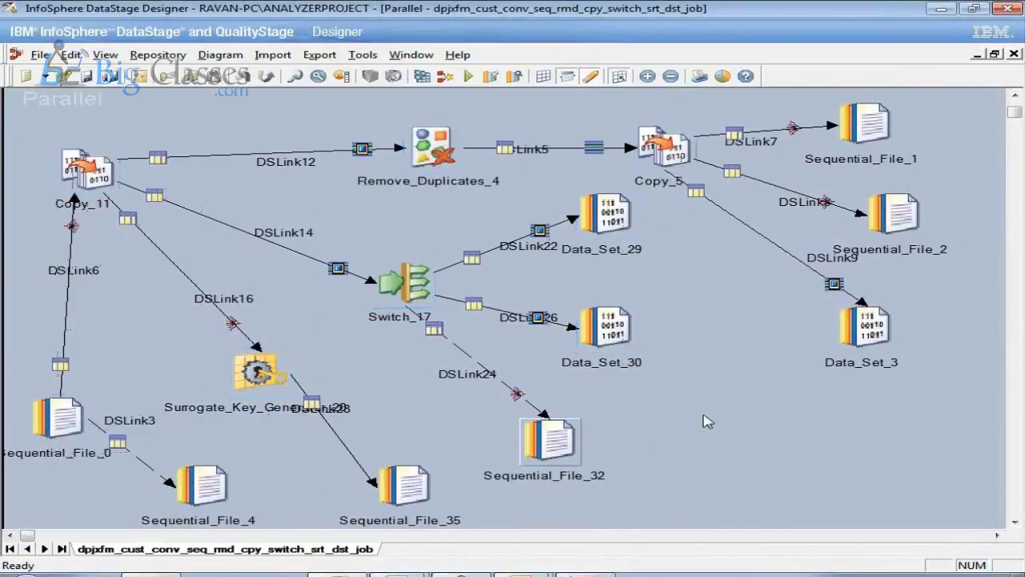
{"action": "mouse_move", "coordinate": [336, 573]}
{"action": "left_click", "coordinate": [412, 551]}
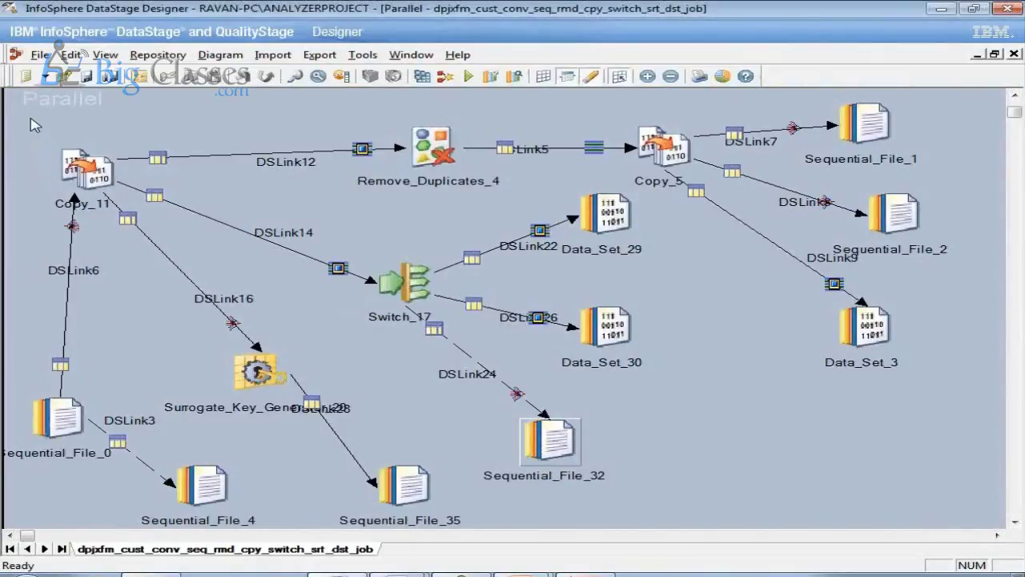
Marquee-select the switch job's stages in Designer, then clear the selection.
{"action": "left_click_drag", "start_coordinate": [32, 118], "coordinate": [909, 517]}
{"action": "left_click", "coordinate": [851, 431]}
Show the Repository again and open djpxfm_transfor_ex_job.
{"action": "left_click", "coordinate": [106, 55]}
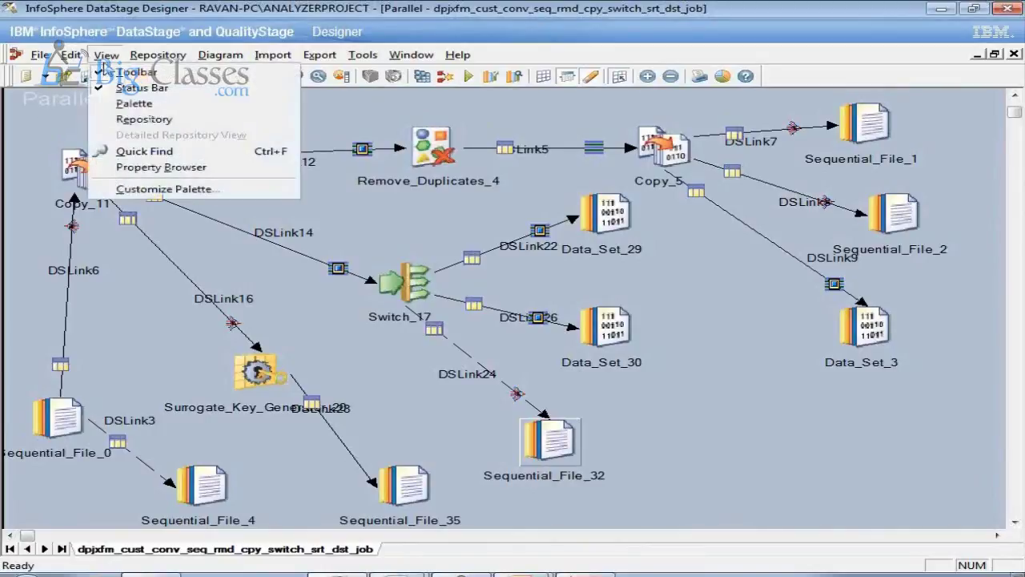
{"action": "left_click", "coordinate": [141, 119]}
{"action": "left_click", "coordinate": [159, 342]}
{"action": "double_click", "coordinate": [159, 342]}
Open DJPXFM_SPARSE_LOOKUP_JOB, DJPXFM_RANGE_LOOKUP_JOB, djpxfm_cust_ora_cpy_aggr_ora_job and dpjxfm_fnl_fil_fst_job, then collapse APRIL_BATCH.
{"action": "double_click", "coordinate": [160, 329]}
{"action": "left_click", "coordinate": [160, 317]}
{"action": "double_click", "coordinate": [160, 316]}
{"action": "double_click", "coordinate": [160, 292]}
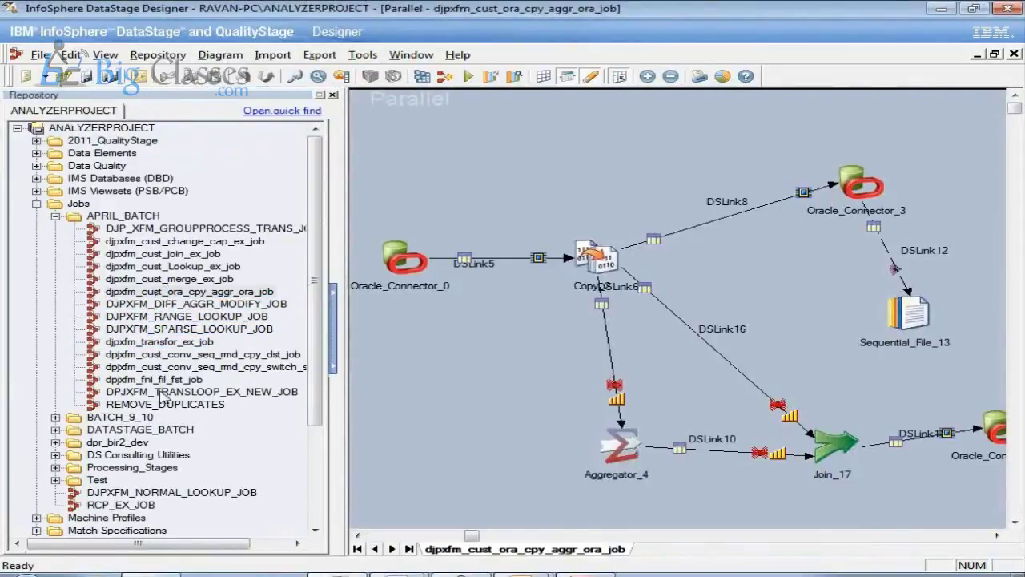
{"action": "double_click", "coordinate": [157, 380]}
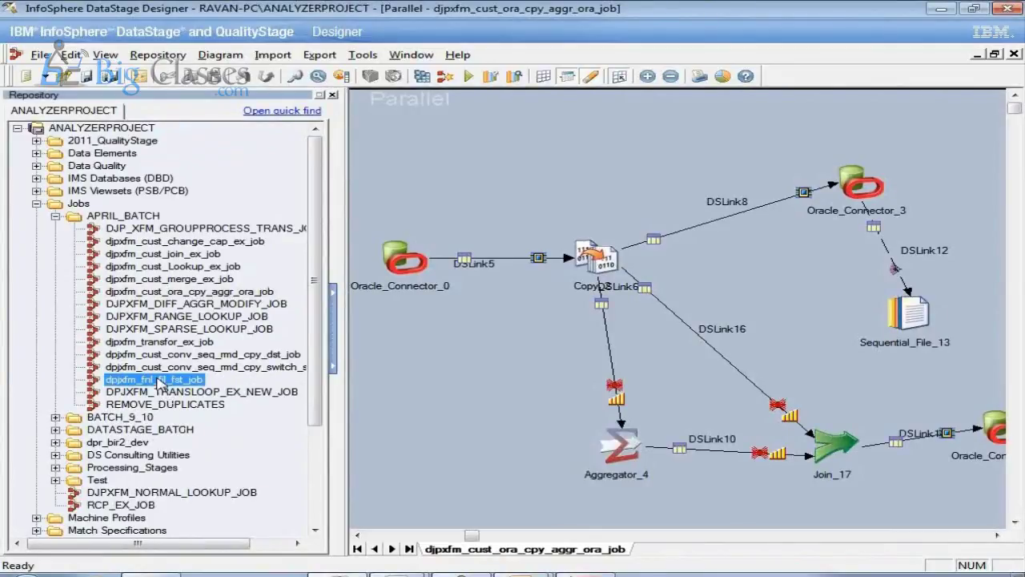
{"action": "left_click", "coordinate": [55, 216]}
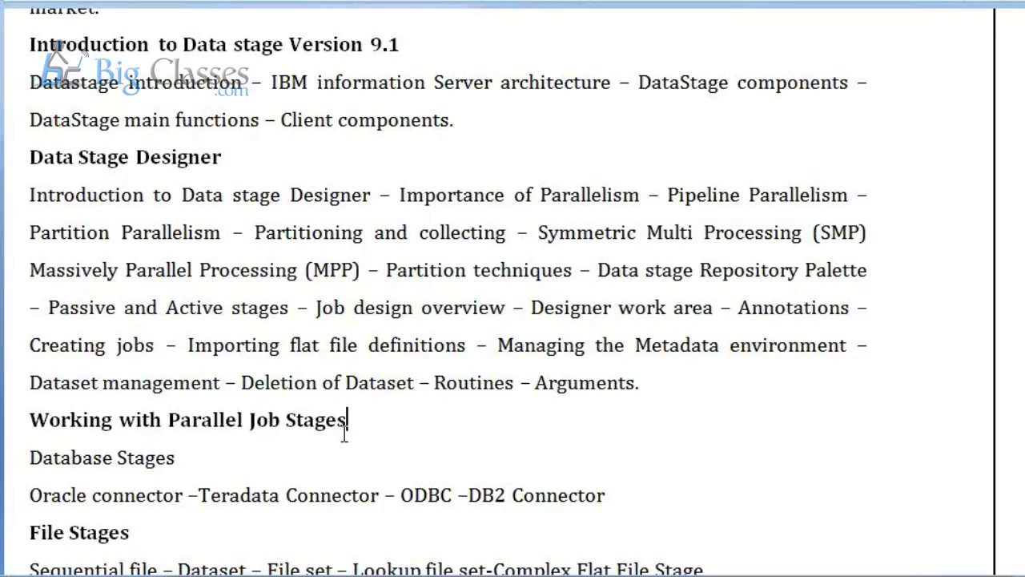
Scroll the course outline down to the Datastage Director topics.
{"action": "scroll", "coordinate": [448, 292], "scroll_direction": "down", "scroll_amount": 5}
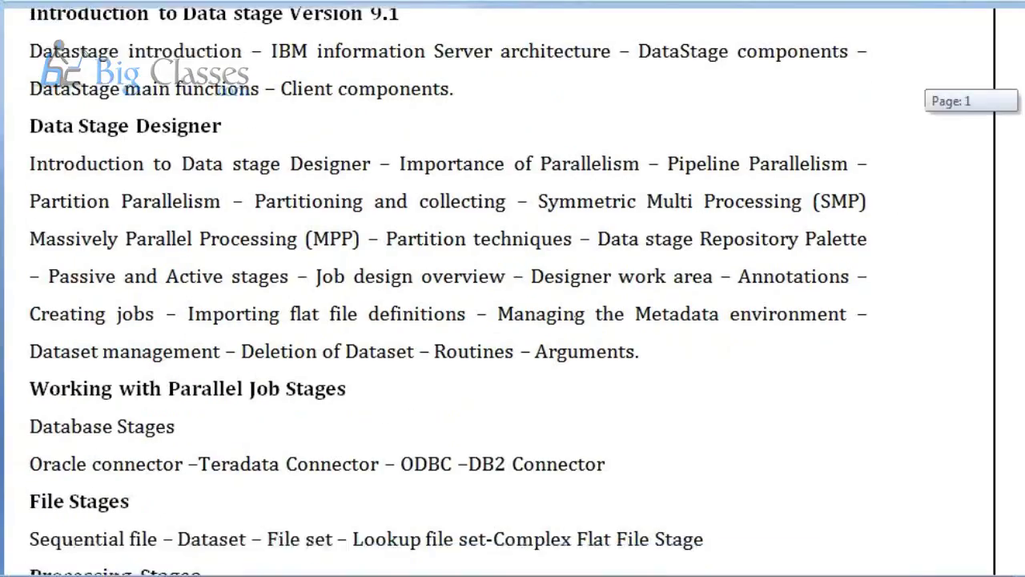
{"action": "scroll", "coordinate": [512, 289], "scroll_direction": "down", "scroll_amount": 5}
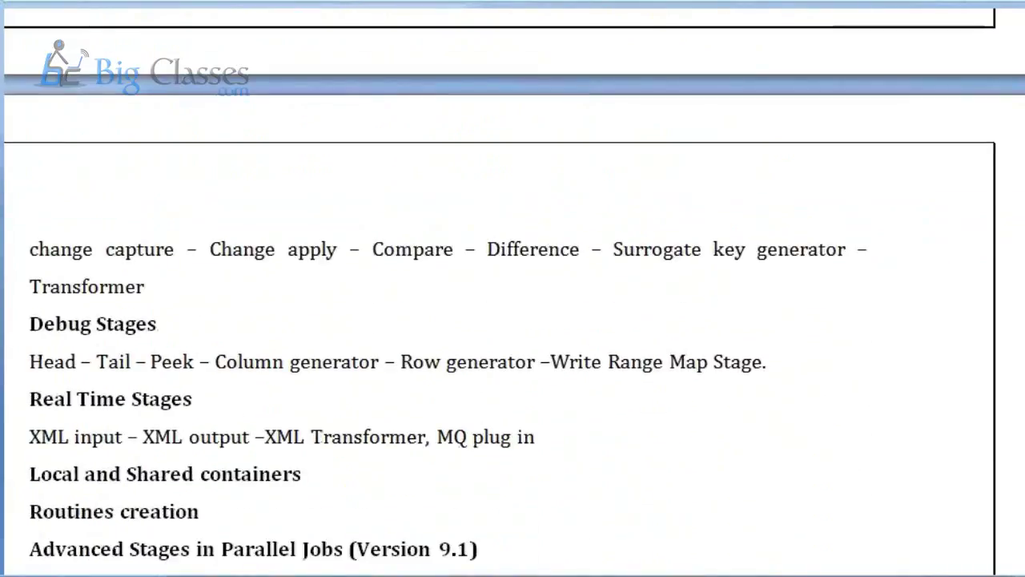
{"action": "scroll", "coordinate": [513, 288], "scroll_direction": "down", "scroll_amount": 4}
{"action": "scroll", "coordinate": [242, 349], "scroll_direction": "down", "scroll_amount": 1}
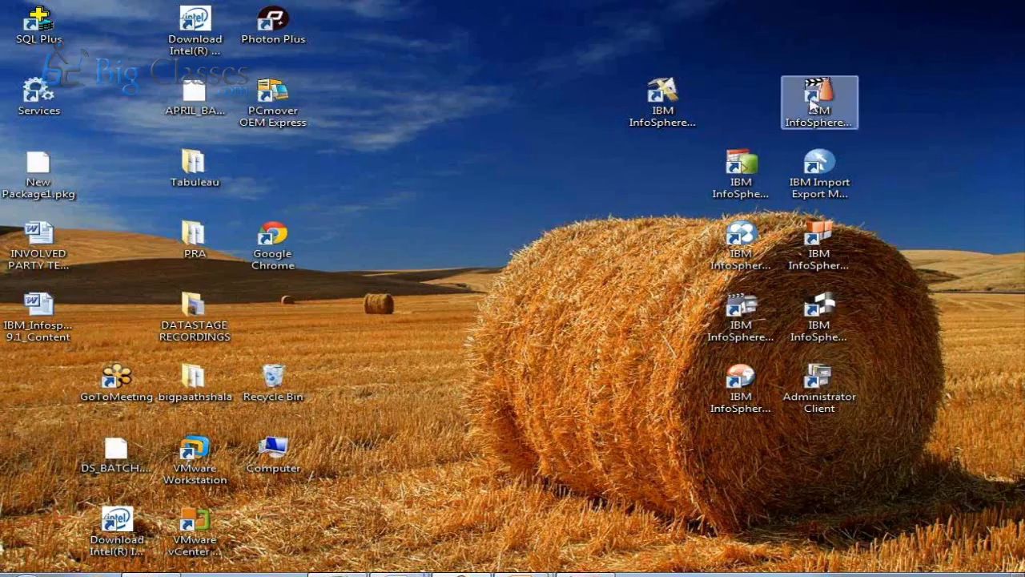
Place the DataStage and QualityStage Director shortcut at the top of the right icon column.
{"action": "left_click", "coordinate": [816, 98]}
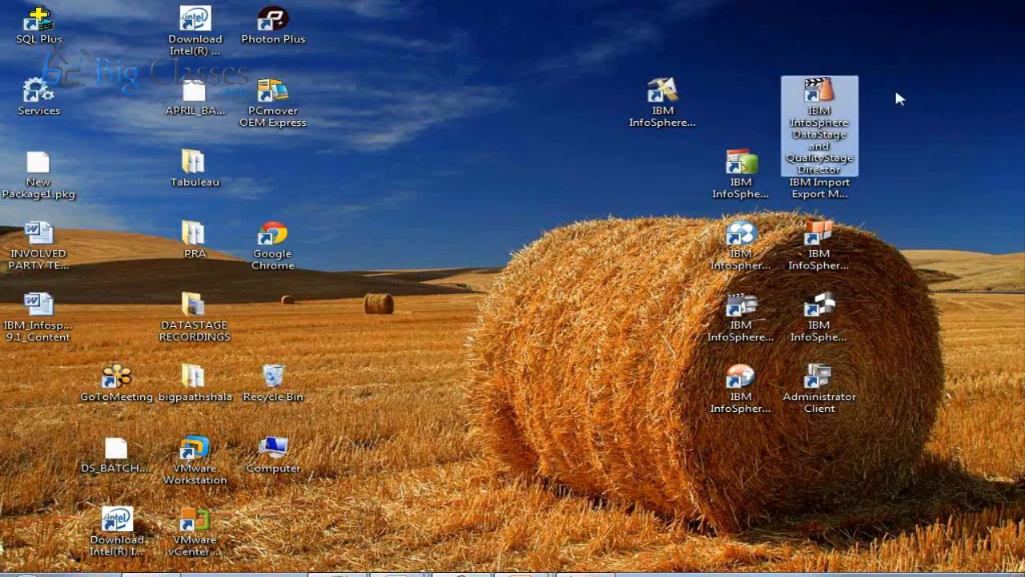
{"action": "left_click_drag", "start_coordinate": [816, 94], "coordinate": [812, 50]}
{"action": "left_click", "coordinate": [909, 91]}
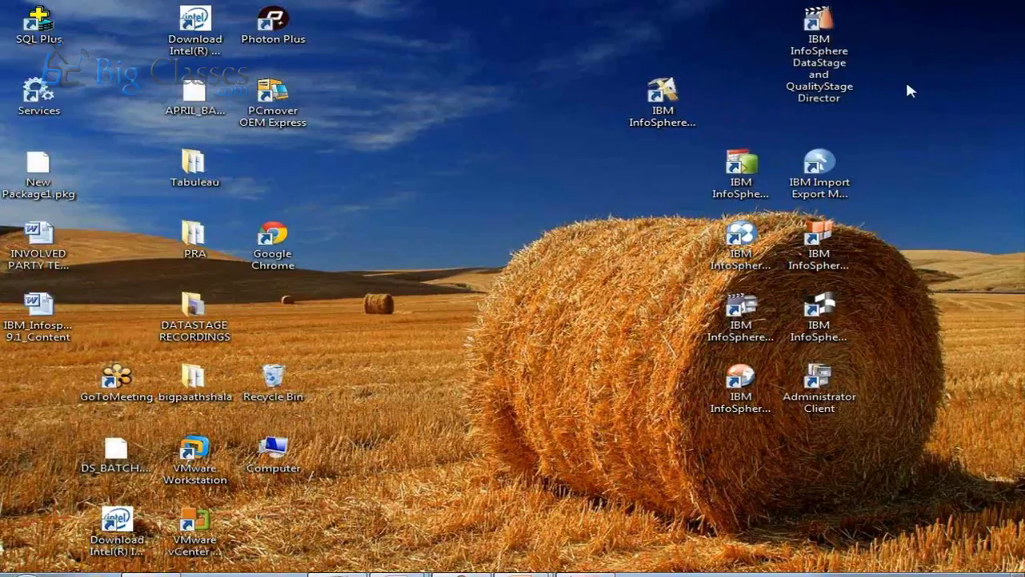
{"action": "left_click_drag", "start_coordinate": [879, 32], "coordinate": [860, 101]}
{"action": "left_click_drag", "start_coordinate": [710, 55], "coordinate": [639, 172]}
{"action": "left_click", "coordinate": [638, 172]}
{"action": "left_click_drag", "start_coordinate": [765, 4], "coordinate": [861, 141]}
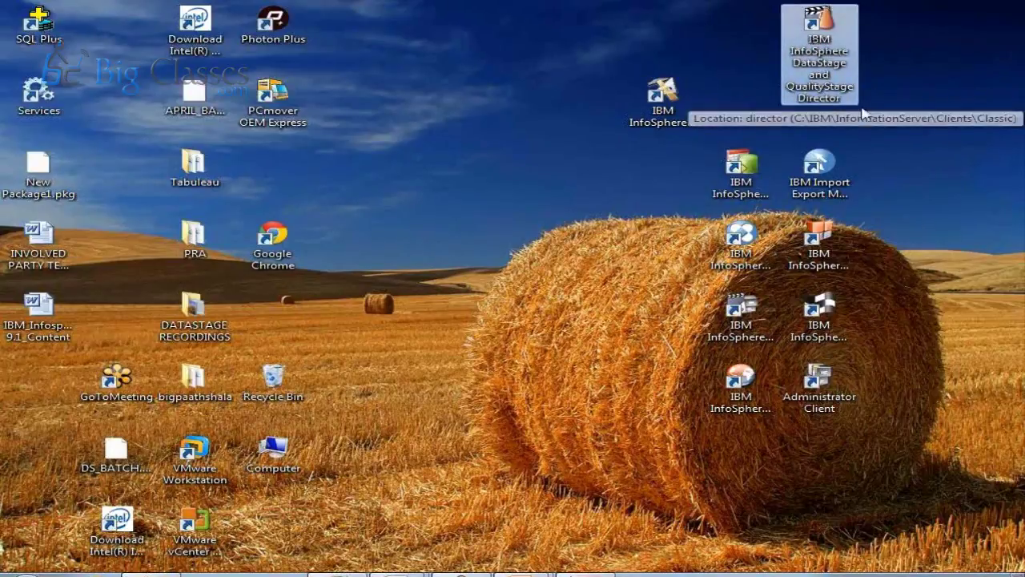
Restore Designer and run the Director via Tools > Run Director on ANALYZERPROJECT.
{"action": "left_click", "coordinate": [337, 572]}
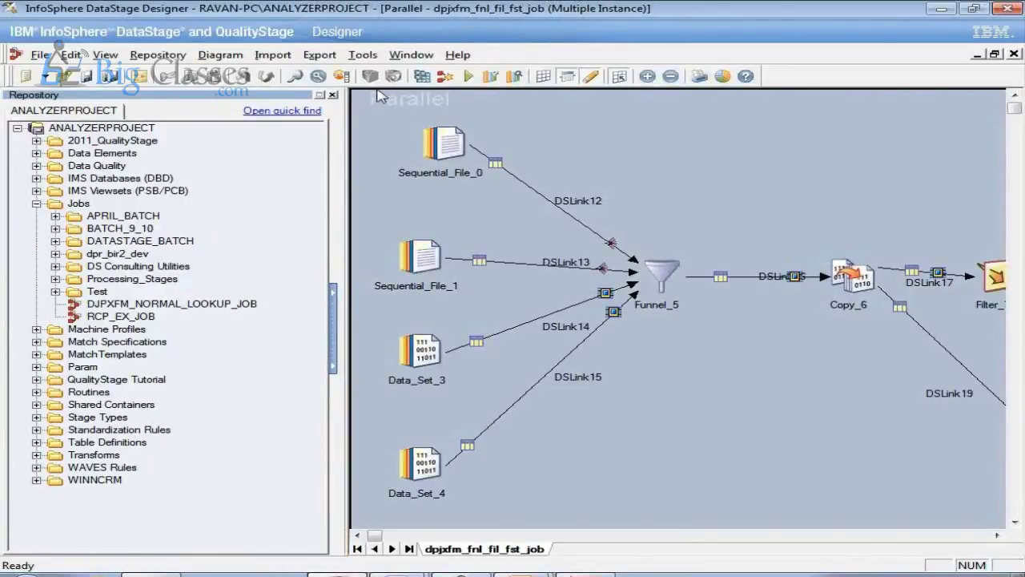
{"action": "left_click", "coordinate": [363, 55]}
{"action": "left_click", "coordinate": [401, 179]}
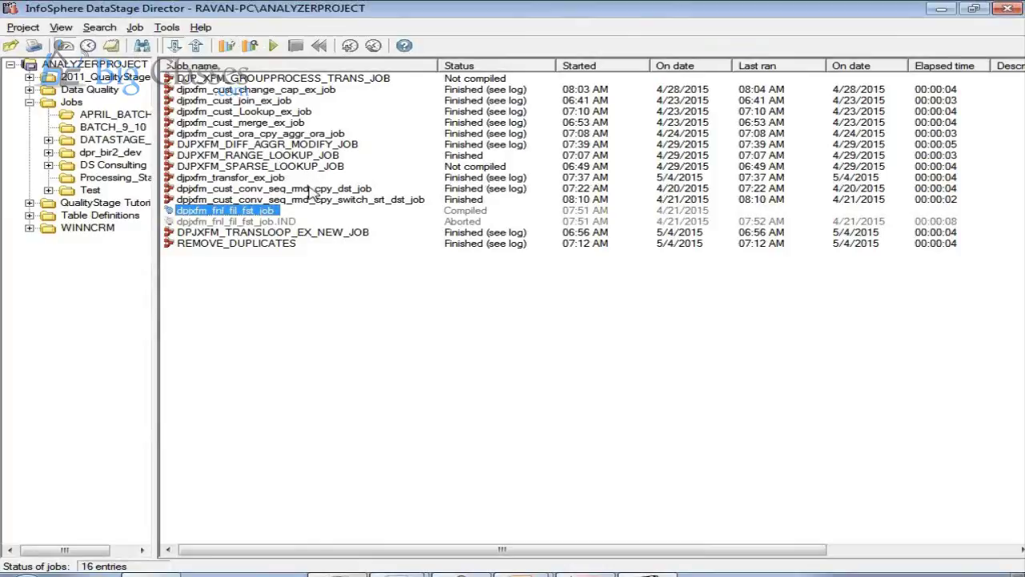
View the REMOVE_DUPLICATES job log in Director, then return to the Status view.
{"action": "left_click", "coordinate": [282, 244]}
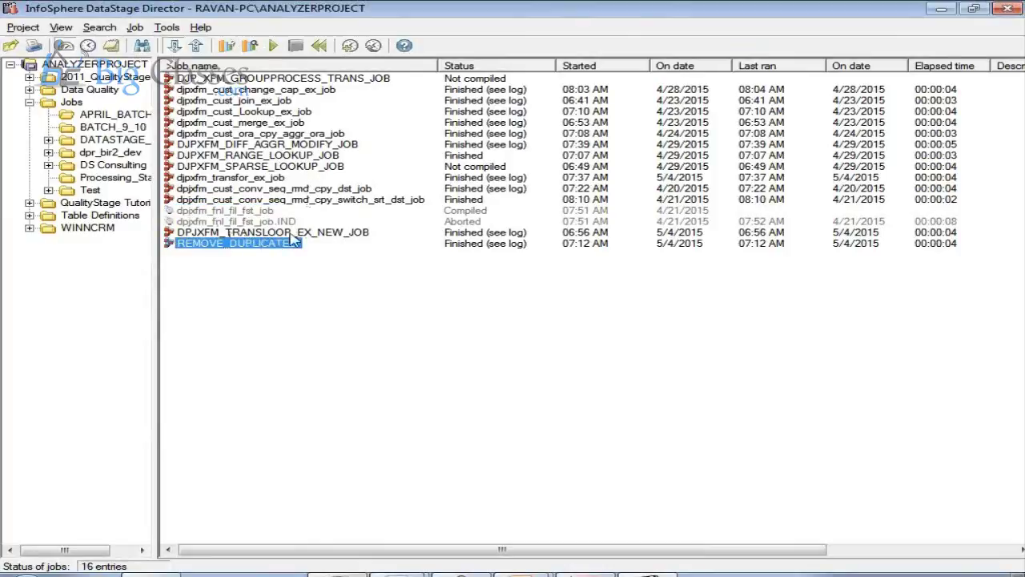
{"action": "right_click", "coordinate": [235, 248]}
{"action": "left_click", "coordinate": [282, 337]}
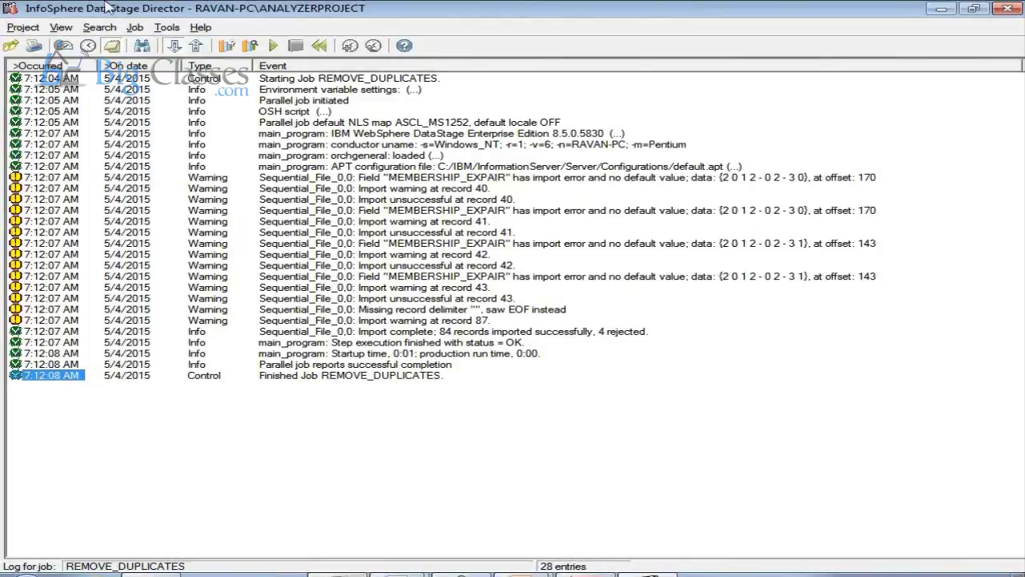
{"action": "left_click", "coordinate": [69, 48]}
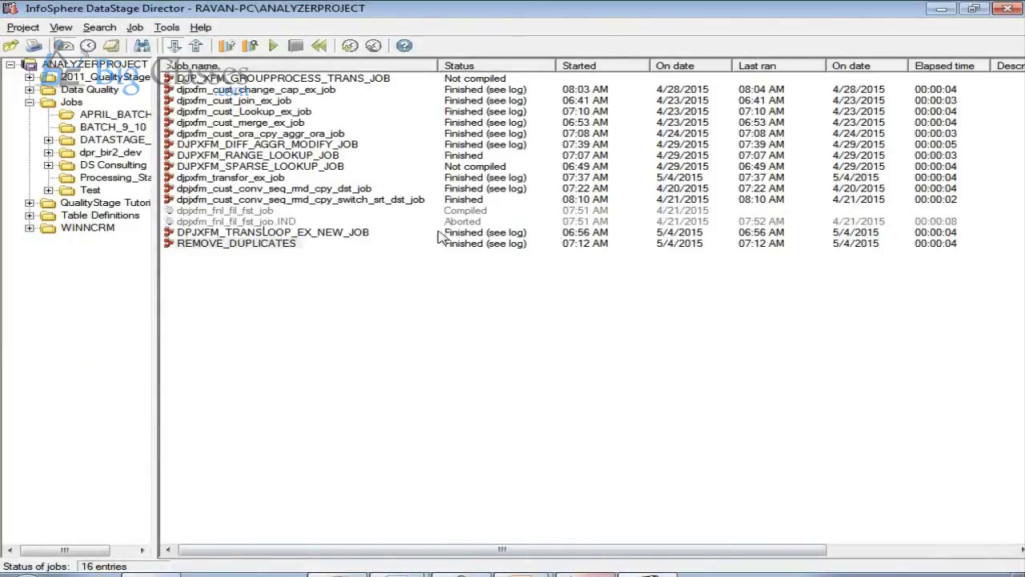
Mark the Monitoring a job topic in the course-content Word document, then show the desktop.
{"action": "left_click", "coordinate": [385, 571]}
{"action": "left_click", "coordinate": [377, 551]}
{"action": "left_click", "coordinate": [328, 465]}
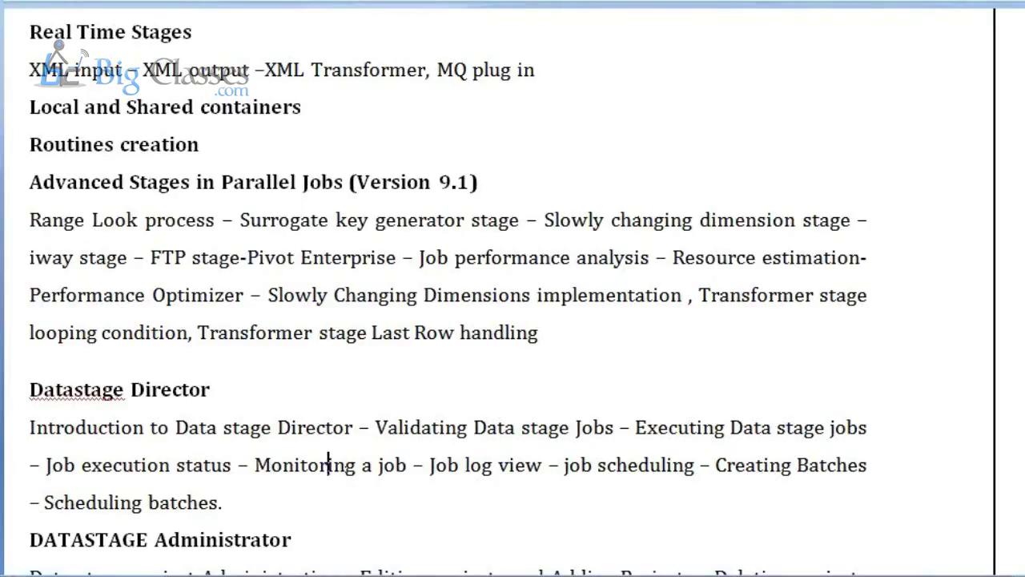
{"action": "left_click", "coordinate": [781, 8]}
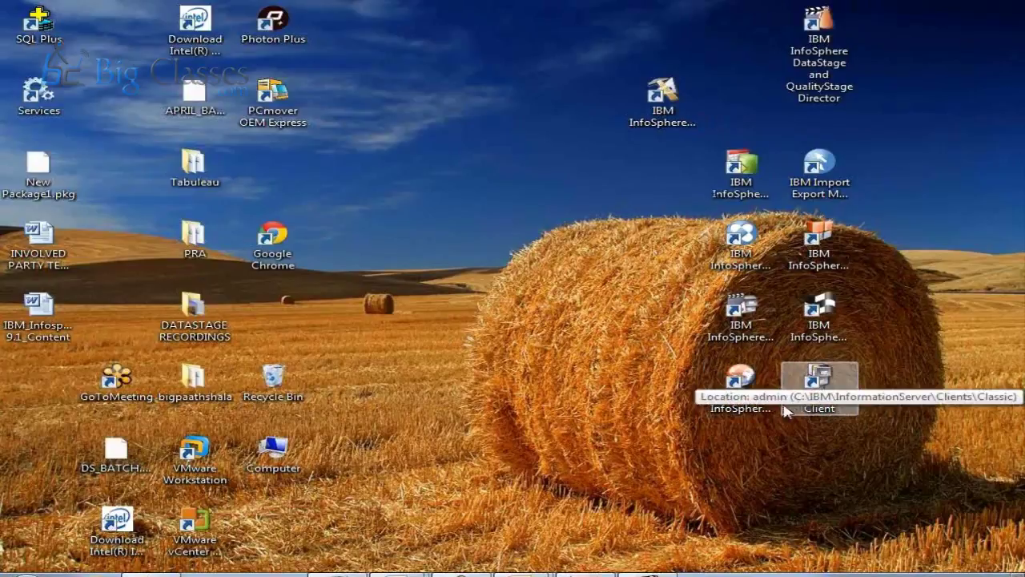
Move the DataStage Designer shortcut to the top-right slot and launch the Information Server Web Console.
{"action": "left_click_drag", "start_coordinate": [672, 356], "coordinate": [854, 426]}
{"action": "left_click", "coordinate": [887, 431]}
{"action": "left_click_drag", "start_coordinate": [662, 95], "coordinate": [741, 40]}
{"action": "left_click_drag", "start_coordinate": [819, 24], "coordinate": [828, 77]}
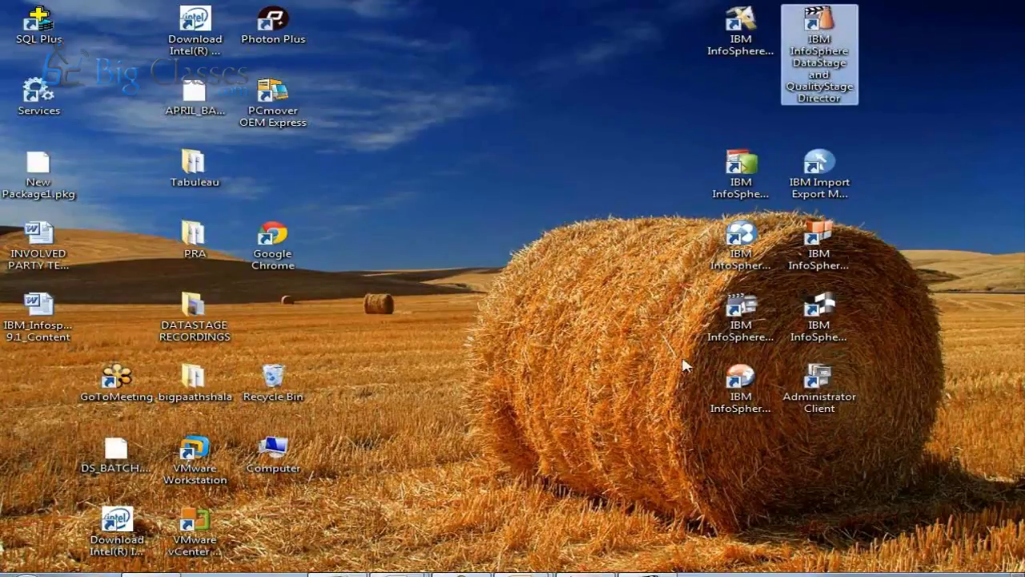
{"action": "double_click", "coordinate": [735, 391]}
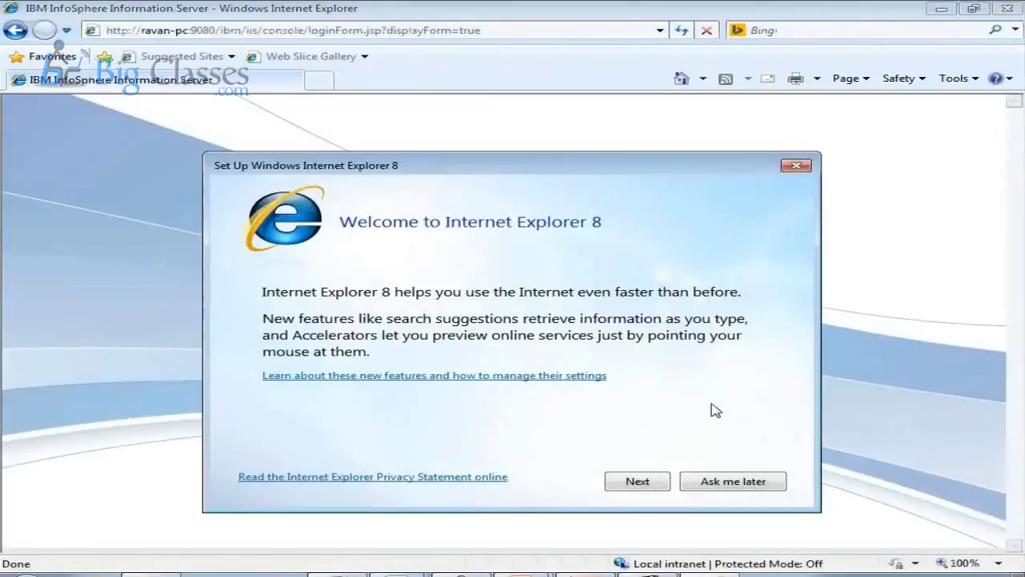
Dismiss the Internet Explorer prompt and log in with the administrator user name and password.
{"action": "left_click", "coordinate": [683, 481]}
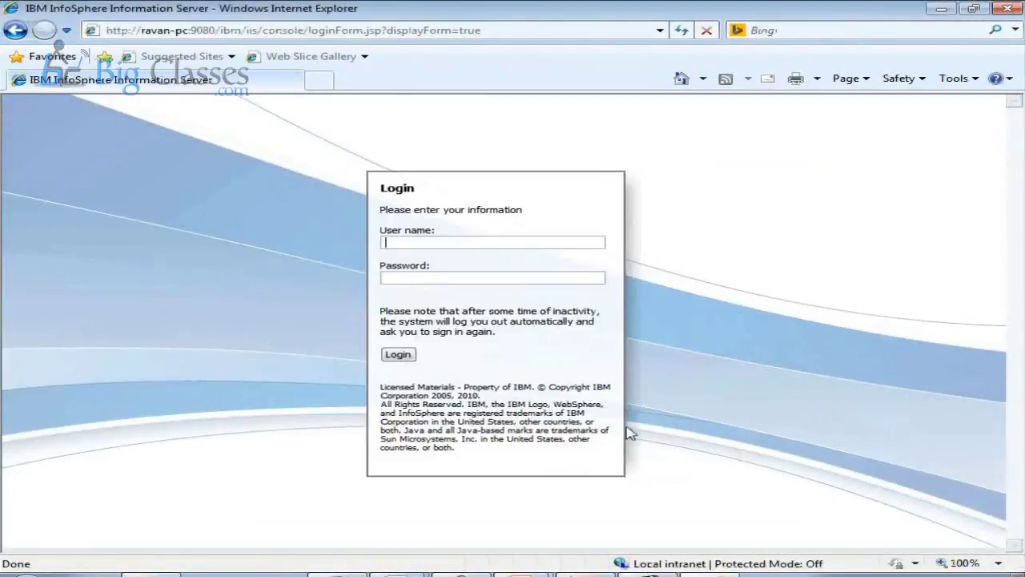
{"action": "left_click", "coordinate": [399, 247]}
{"action": "type", "text": "Administrator"}
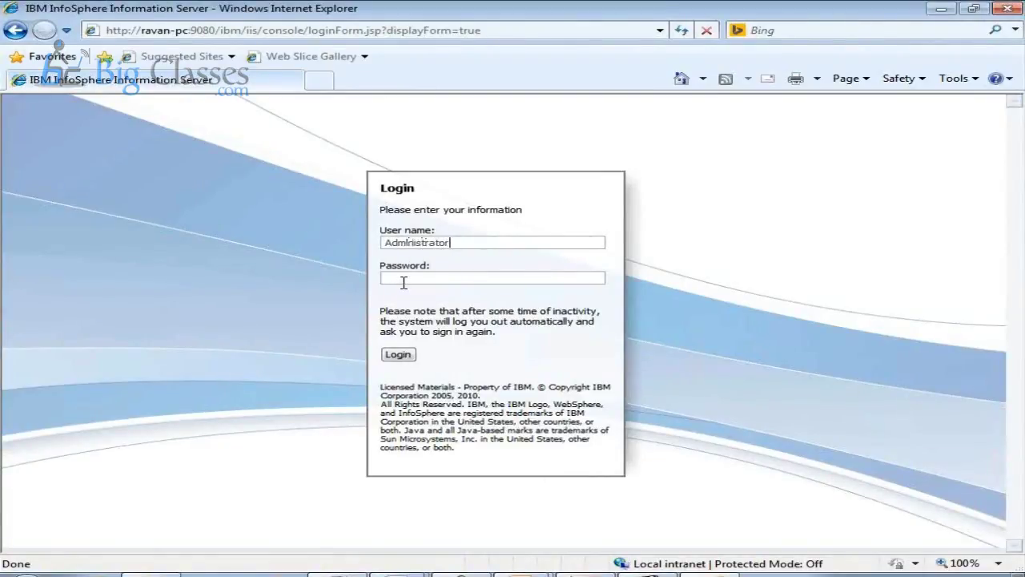
{"action": "left_click", "coordinate": [393, 278]}
{"action": "type", "text": "passwo"}
{"action": "left_click", "coordinate": [409, 354]}
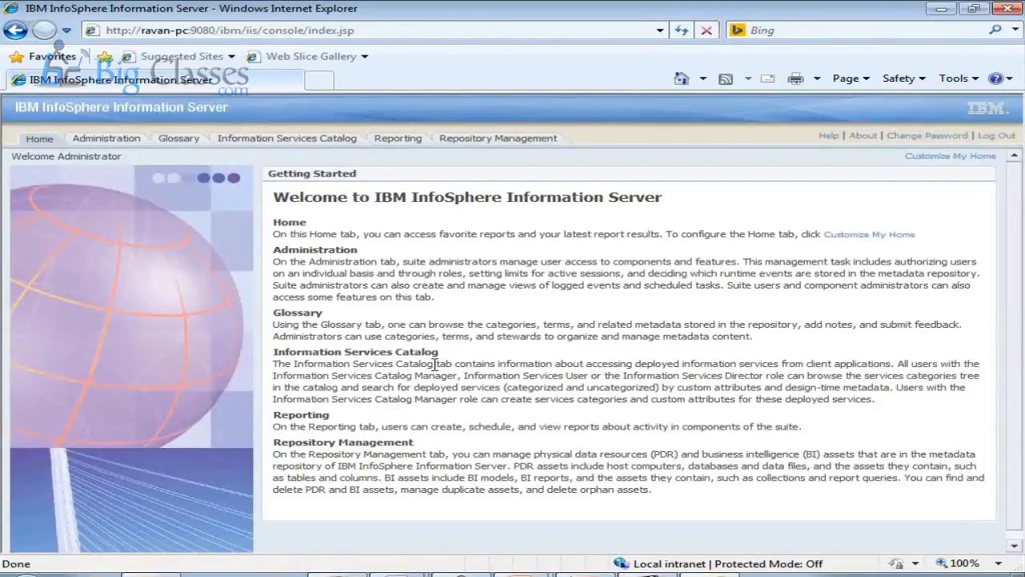
Open Administration > Users and Groups > Users to list the suite's four users.
{"action": "left_click", "coordinate": [104, 138]}
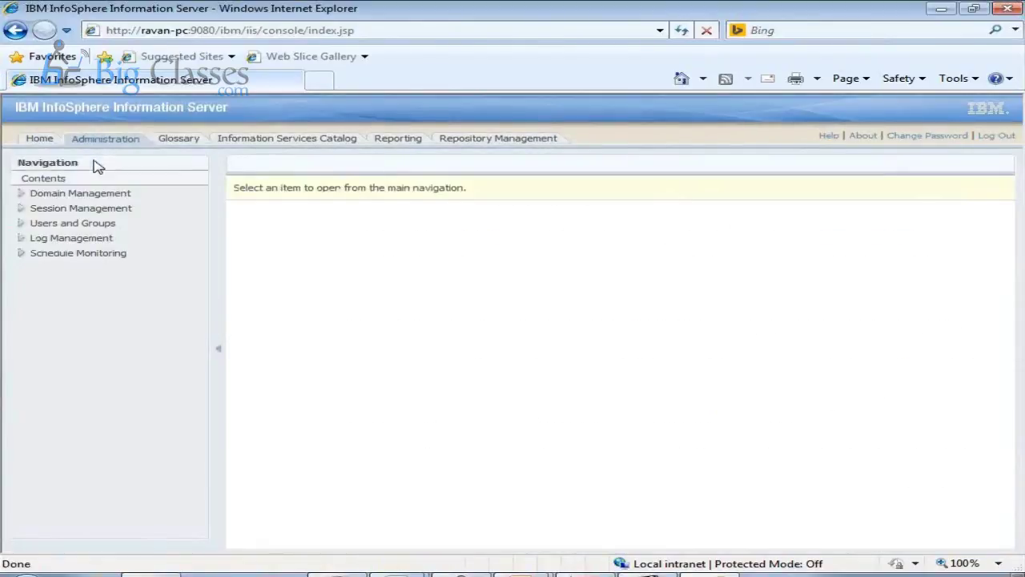
{"action": "left_click", "coordinate": [42, 224]}
{"action": "left_click", "coordinate": [61, 242]}
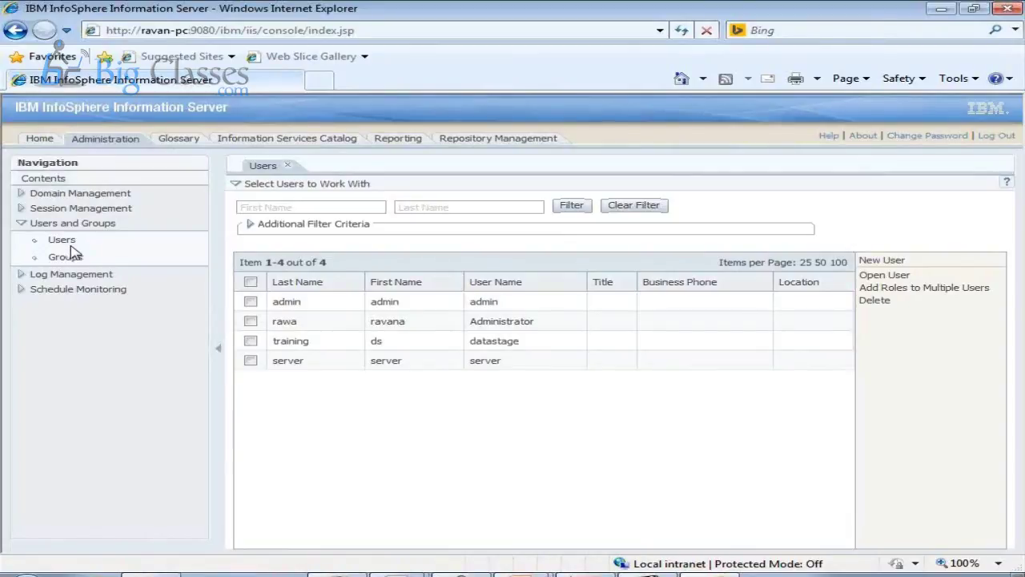
Minimize the Web Console, select the desktop shortcuts, and restore the DataStage Designer window.
{"action": "left_click", "coordinate": [943, 10]}
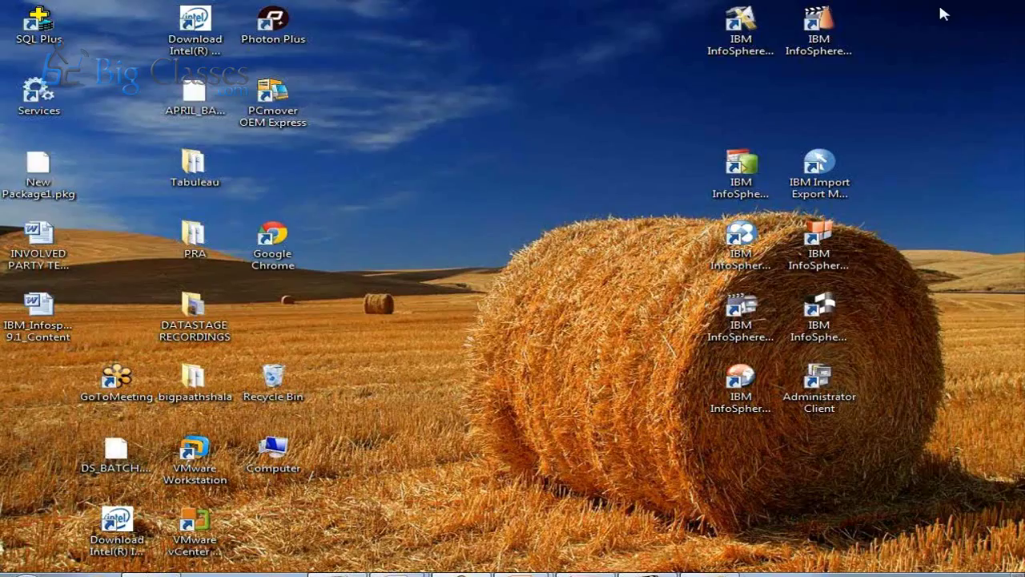
{"action": "left_click", "coordinate": [727, 396]}
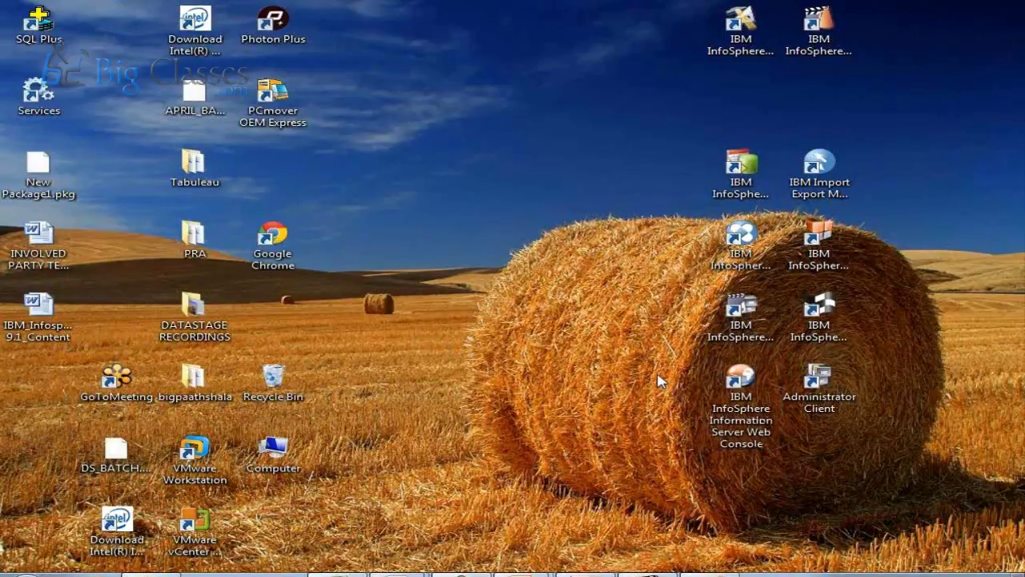
{"action": "left_click_drag", "start_coordinate": [683, 362], "coordinate": [765, 458]}
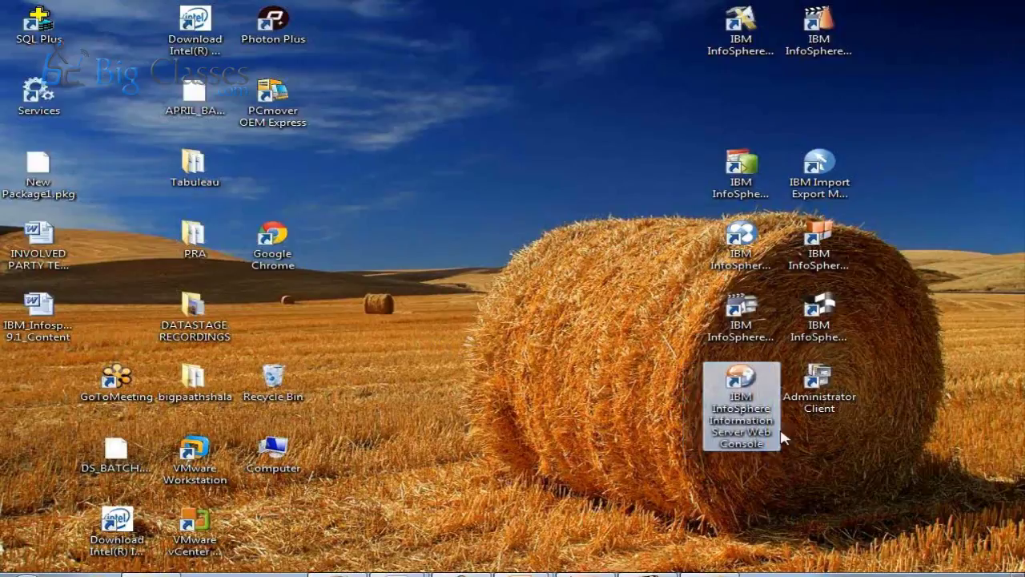
{"action": "left_click_drag", "start_coordinate": [788, 347], "coordinate": [863, 428]}
{"action": "left_click", "coordinate": [826, 426]}
{"action": "left_click_drag", "start_coordinate": [786, 353], "coordinate": [859, 421]}
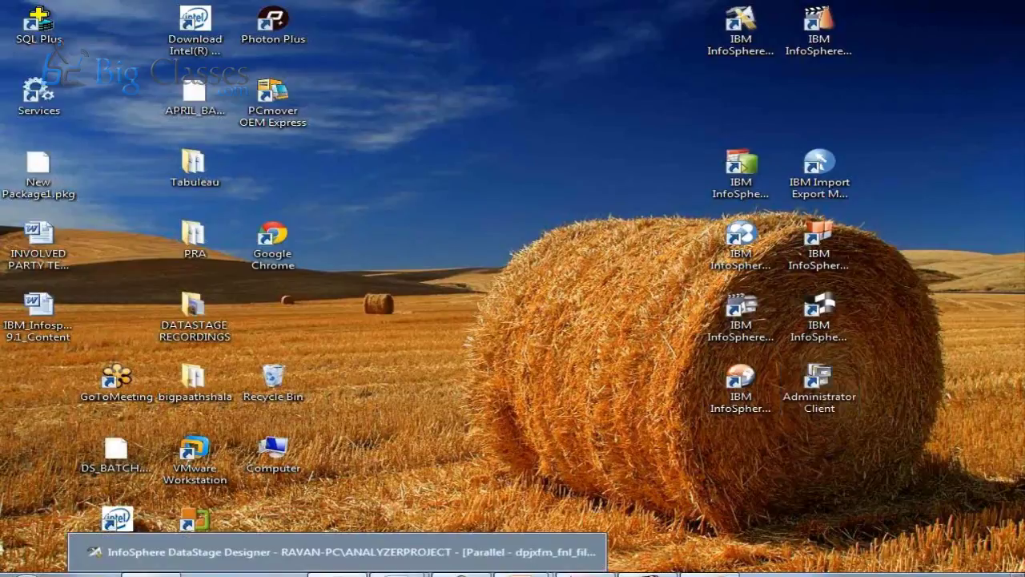
{"action": "left_click", "coordinate": [370, 574]}
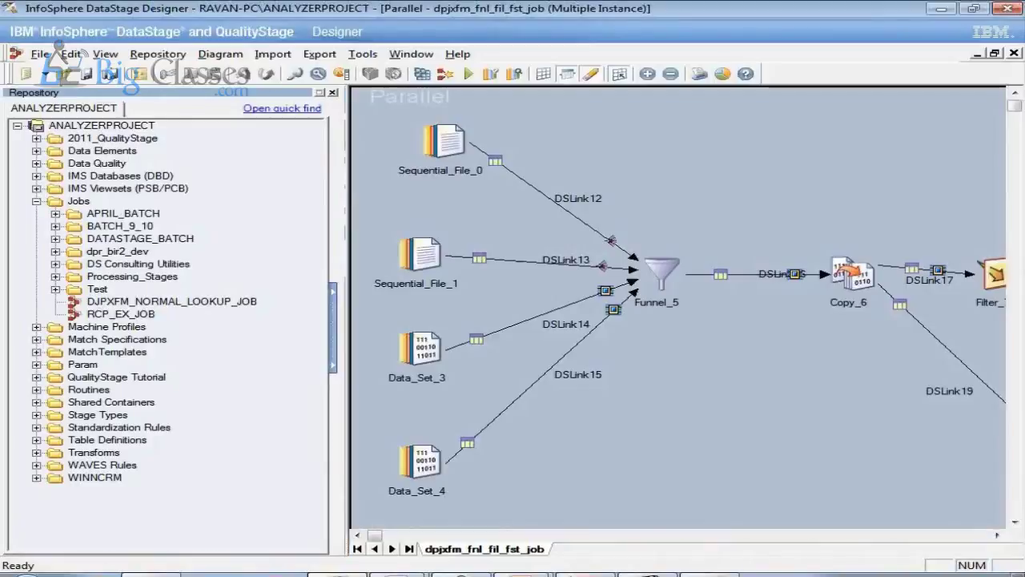
Close all open job tabs in Designer, discarding unsaved changes to the change-capture job.
{"action": "left_click", "coordinate": [1014, 52]}
{"action": "left_click", "coordinate": [1014, 52]}
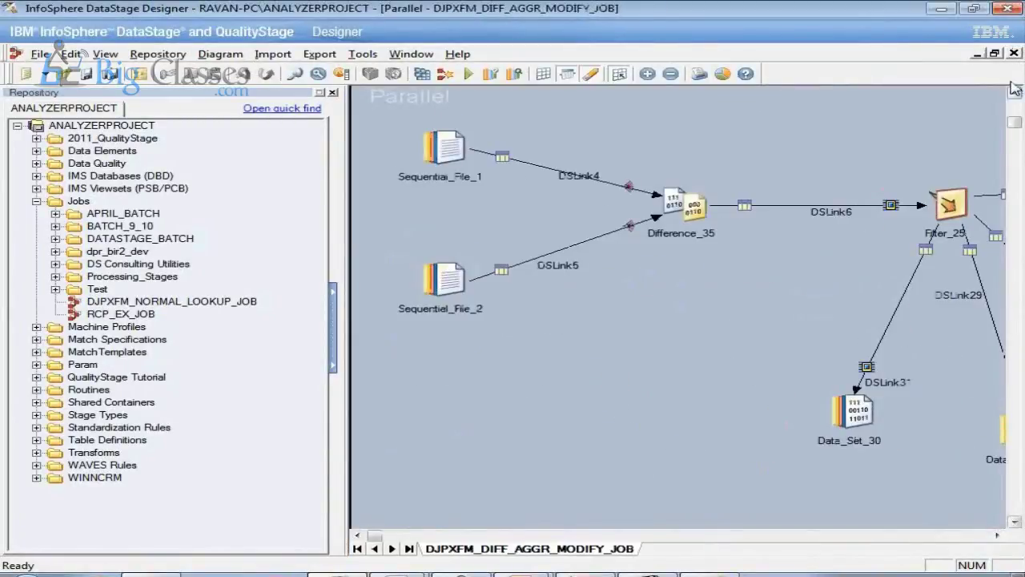
{"action": "left_click", "coordinate": [1014, 52]}
{"action": "left_click", "coordinate": [1014, 52]}
{"action": "left_click", "coordinate": [1014, 52]}
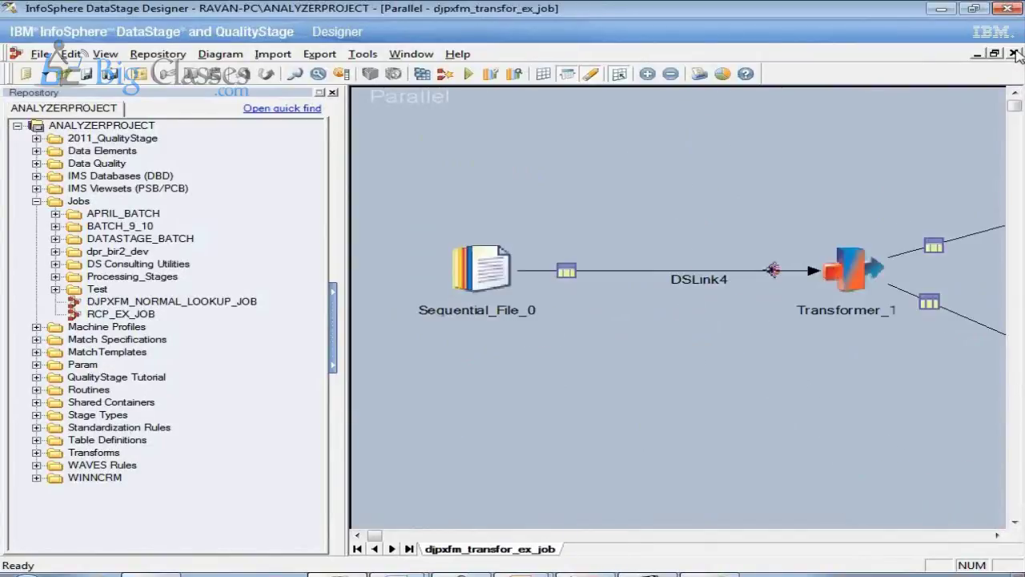
{"action": "left_click", "coordinate": [1014, 52]}
{"action": "left_click", "coordinate": [1014, 52]}
{"action": "left_click", "coordinate": [1014, 52]}
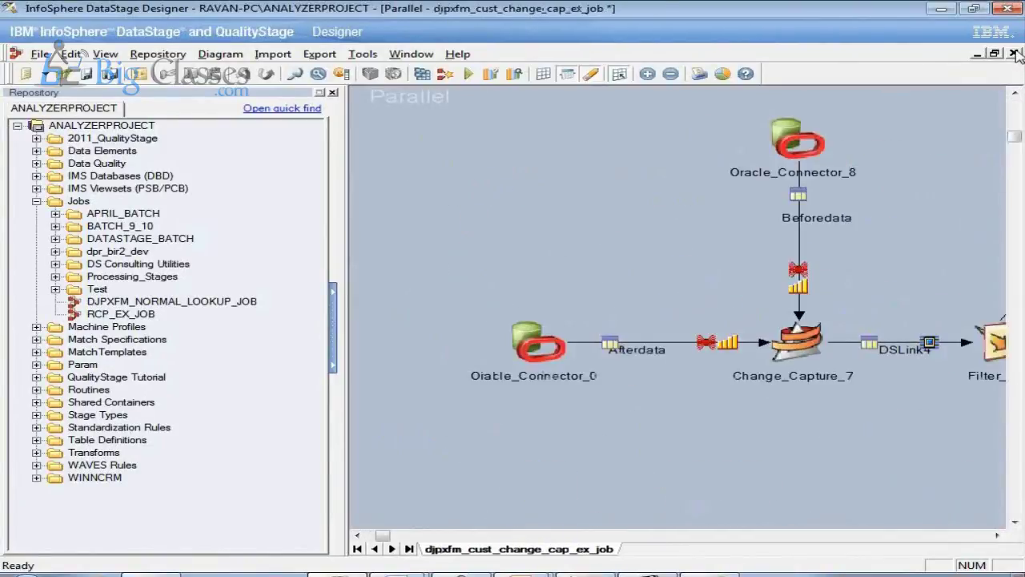
{"action": "left_click", "coordinate": [1014, 52]}
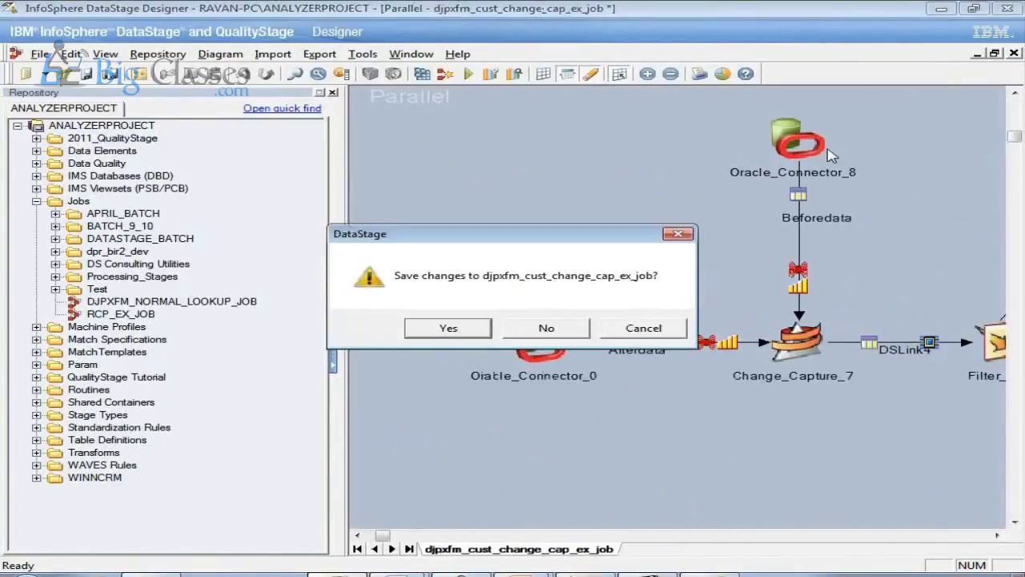
{"action": "left_click", "coordinate": [556, 328]}
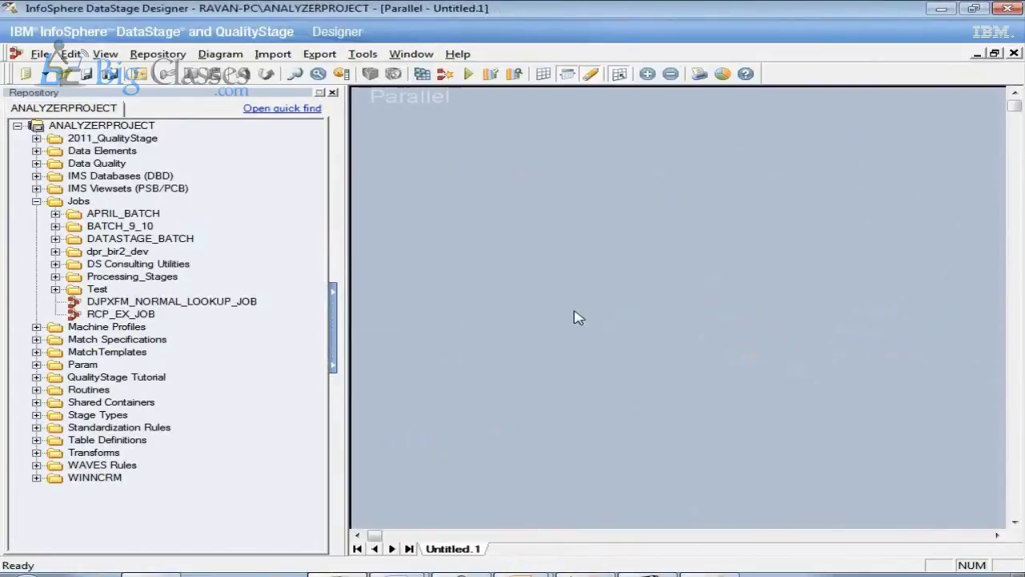
Open djpHewr2XFMHUB_EMPLOYEE_INTERFACE_HEW from dpr_bir2_dev > InvolveParty > SourceToInterface.
{"action": "left_click", "coordinate": [55, 251]}
{"action": "left_click", "coordinate": [94, 302]}
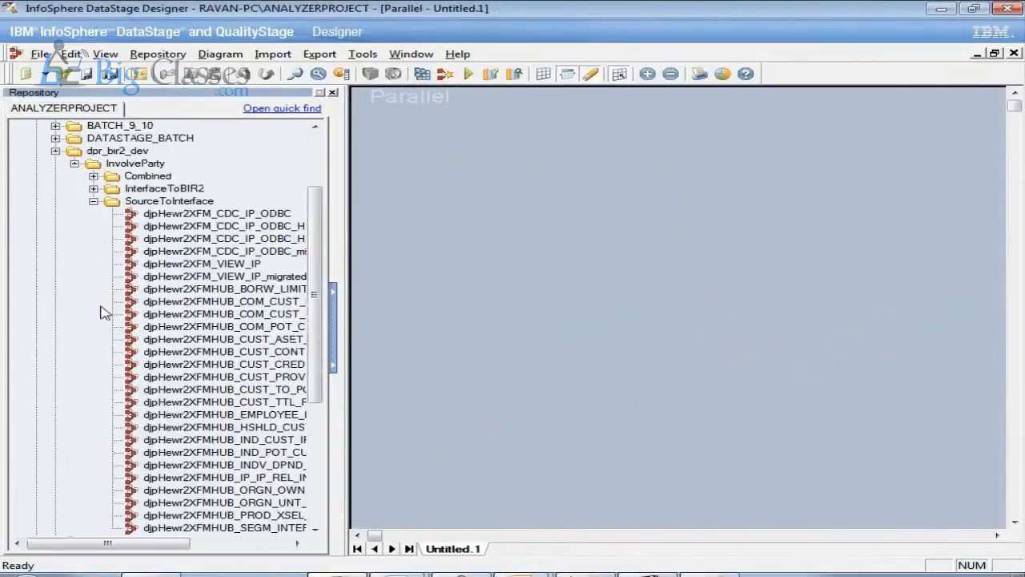
{"action": "double_click", "coordinate": [277, 416]}
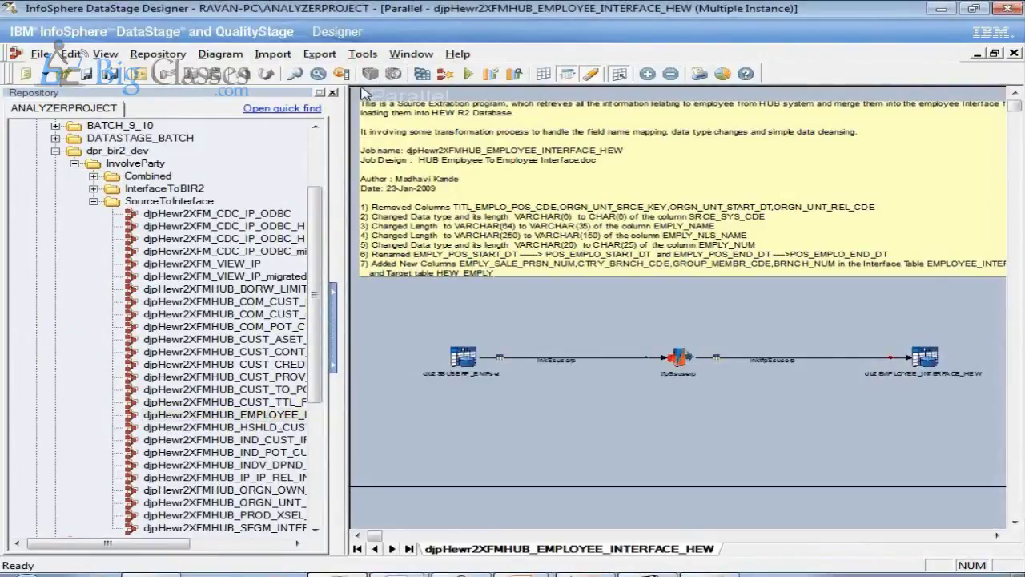
Enlarge and zoom the job canvas, select the source DB2 stage, then launch the Connector Migration Tool.
{"action": "left_click", "coordinate": [332, 92]}
{"action": "left_click", "coordinate": [648, 74]}
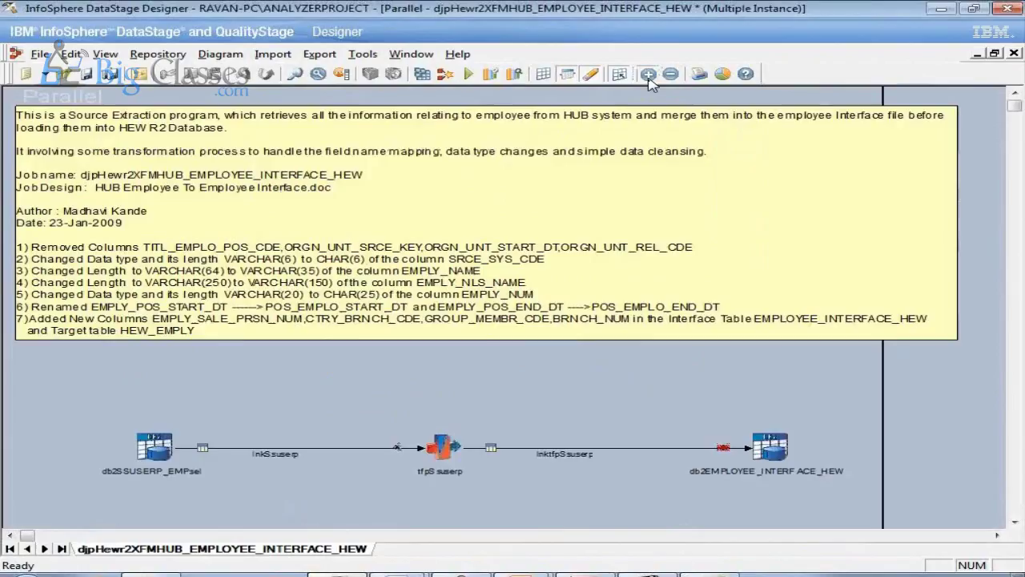
{"action": "left_click", "coordinate": [647, 73]}
{"action": "scroll", "coordinate": [1018, 523], "scroll_direction": "down", "scroll_amount": 10}
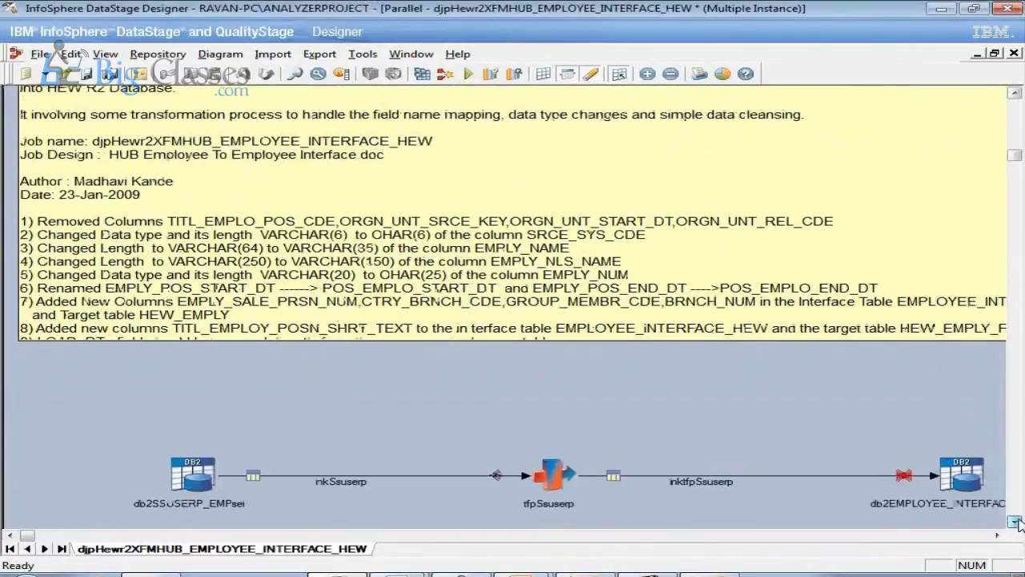
{"action": "left_click", "coordinate": [193, 318]}
{"action": "left_click", "coordinate": [188, 364]}
{"action": "left_click_drag", "start_coordinate": [139, 262], "coordinate": [244, 382]}
{"action": "left_click", "coordinate": [130, 336]}
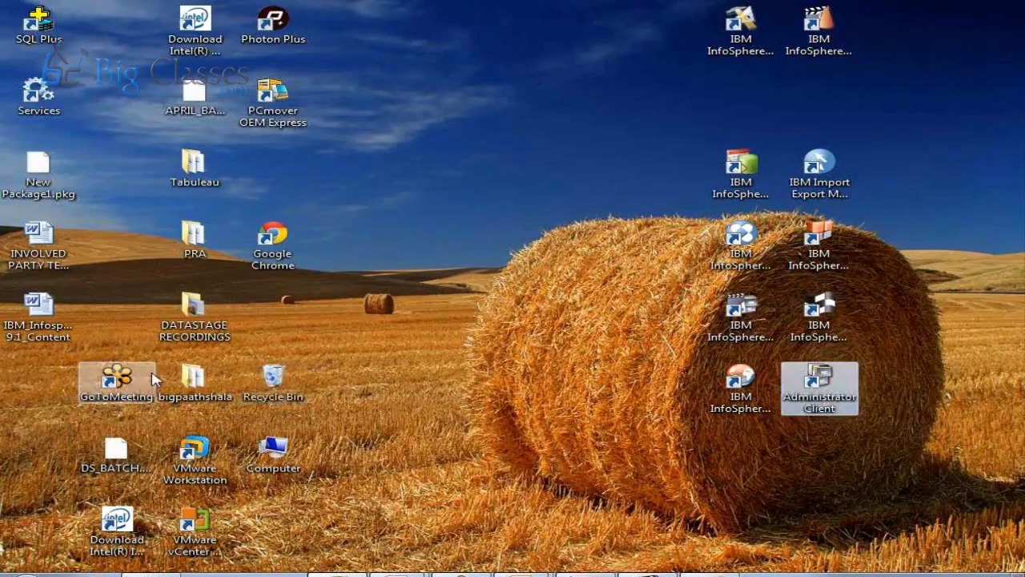
{"action": "left_click", "coordinate": [742, 170]}
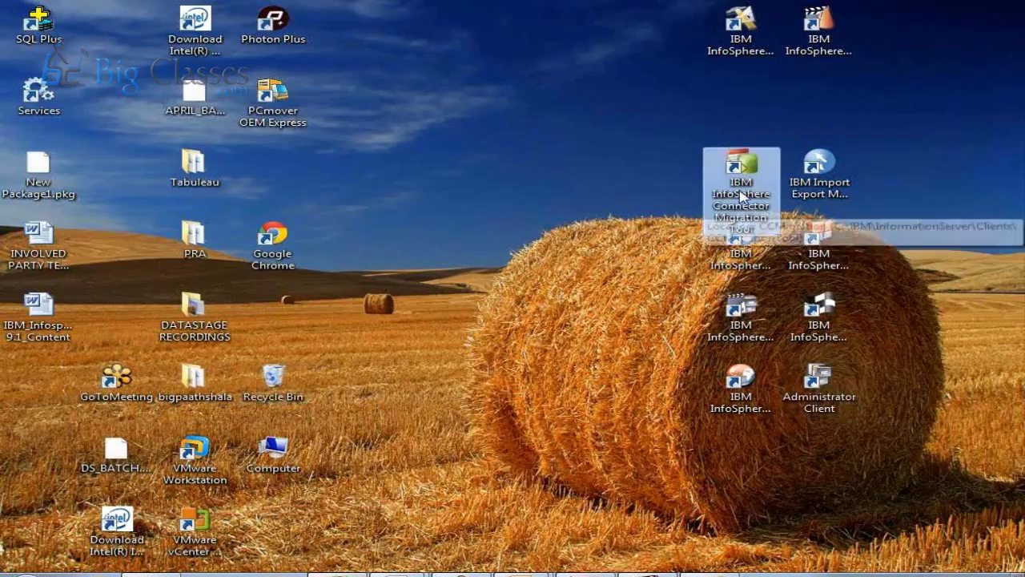
{"action": "double_click", "coordinate": [735, 179]}
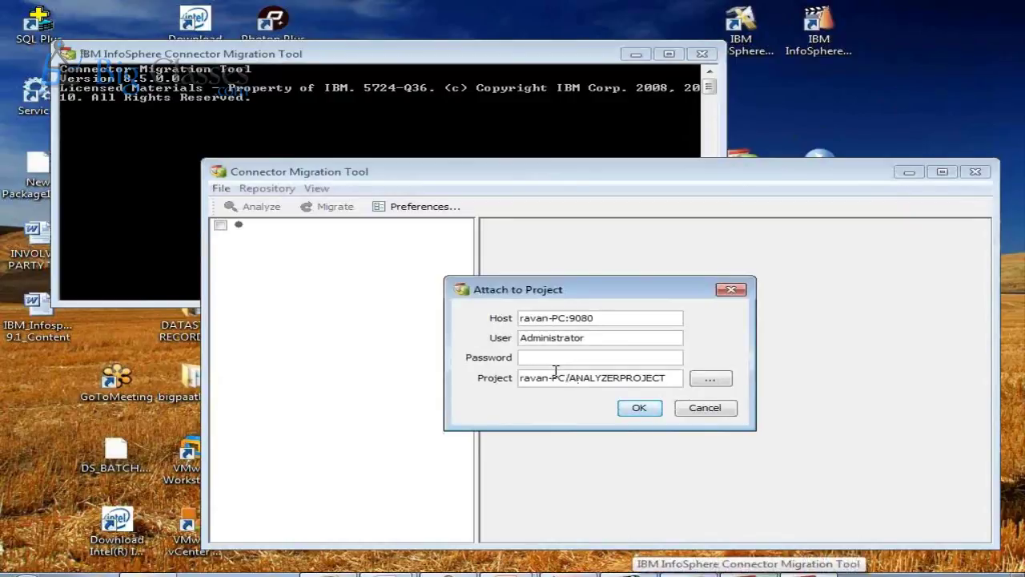
Enter the project password and confirm to attach to ravan-PC/ANALYZERPROJECT.
{"action": "type", "text": "•••••"}
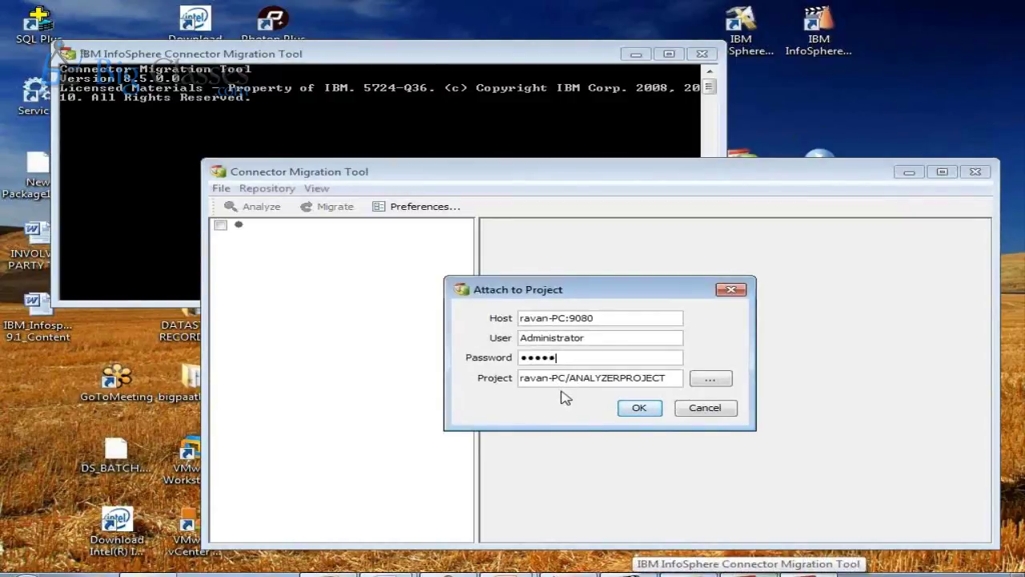
{"action": "left_click", "coordinate": [638, 410]}
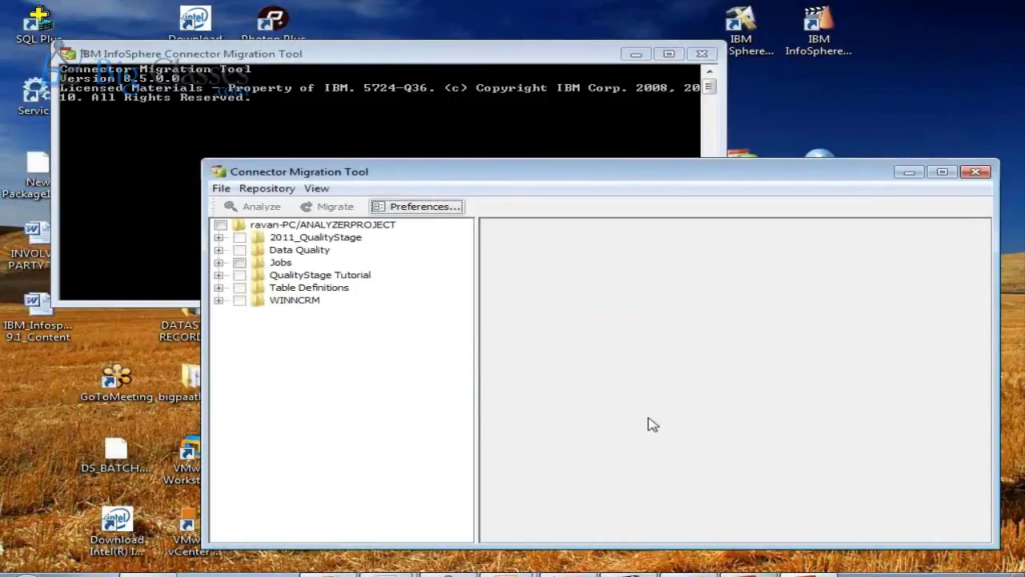
Expand Jobs > dpr_bir2_dev > InvolveParty > SourceToInterface, tick djpHewr2XFMHUB_EMPLOYEE_INTERFACE_HEW, and choose Migrate.
{"action": "left_click", "coordinate": [219, 263]}
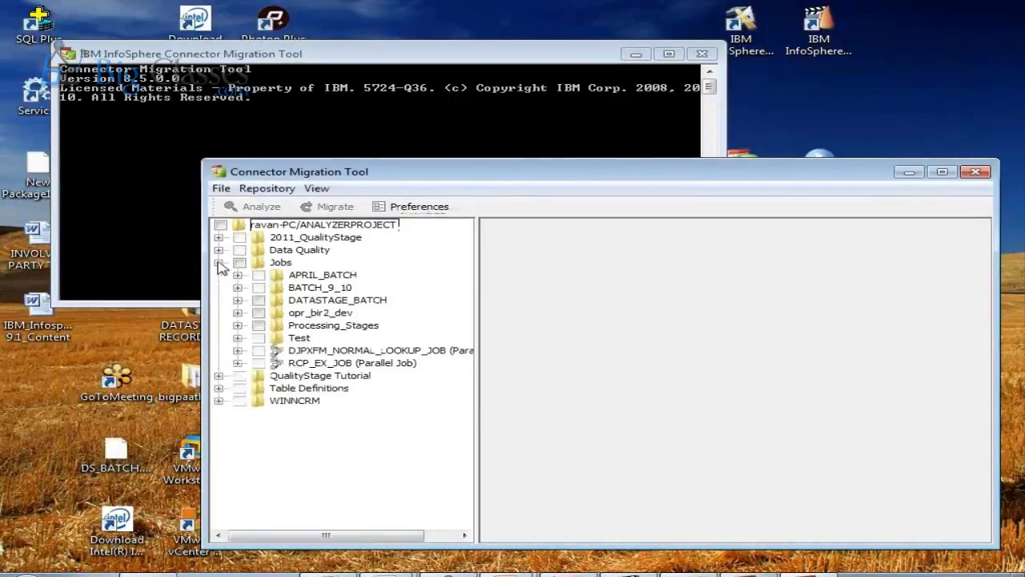
{"action": "left_click", "coordinate": [237, 312]}
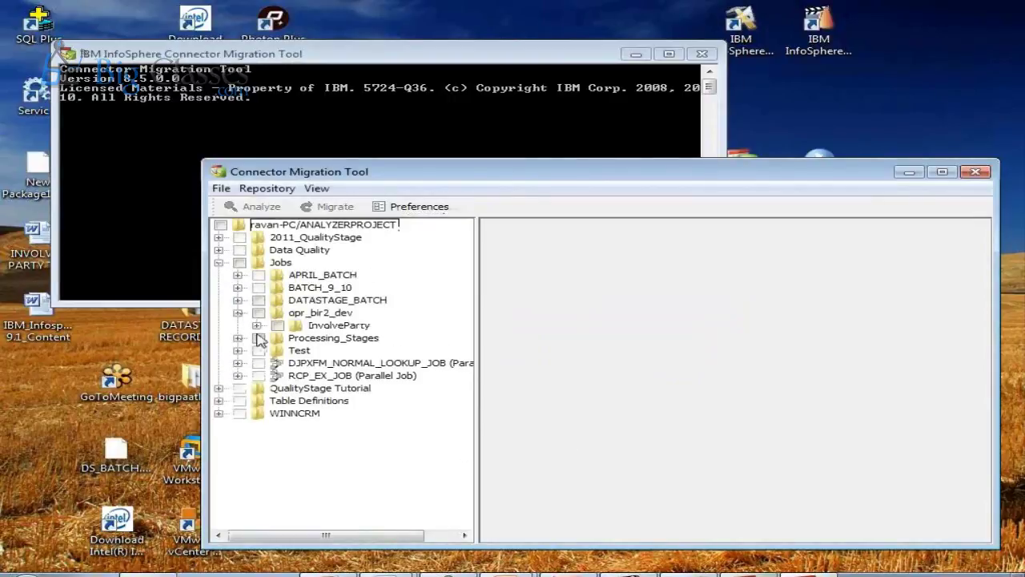
{"action": "left_click", "coordinate": [256, 325]}
{"action": "left_click", "coordinate": [275, 363]}
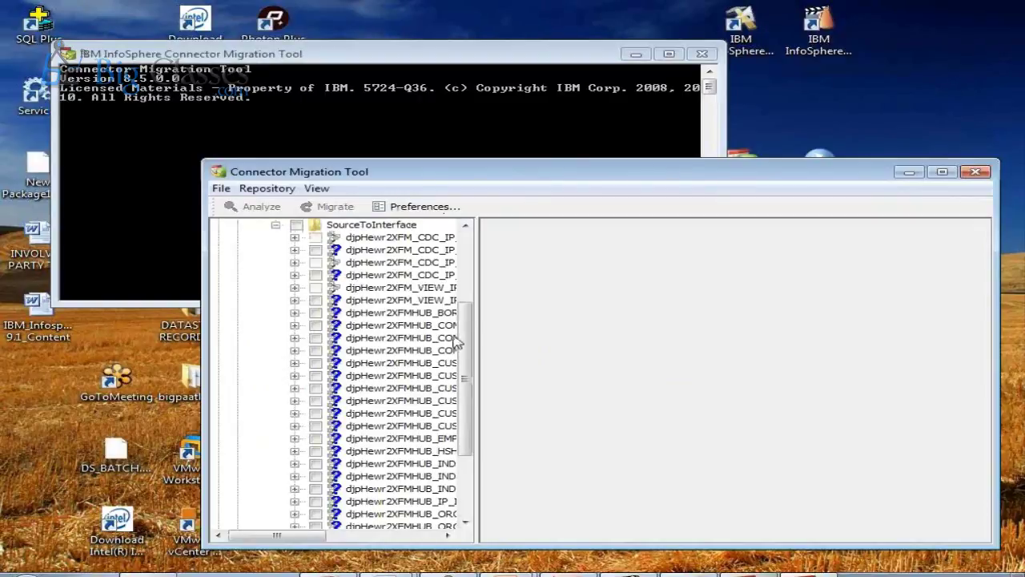
{"action": "left_click_drag", "start_coordinate": [477, 277], "coordinate": [726, 277]}
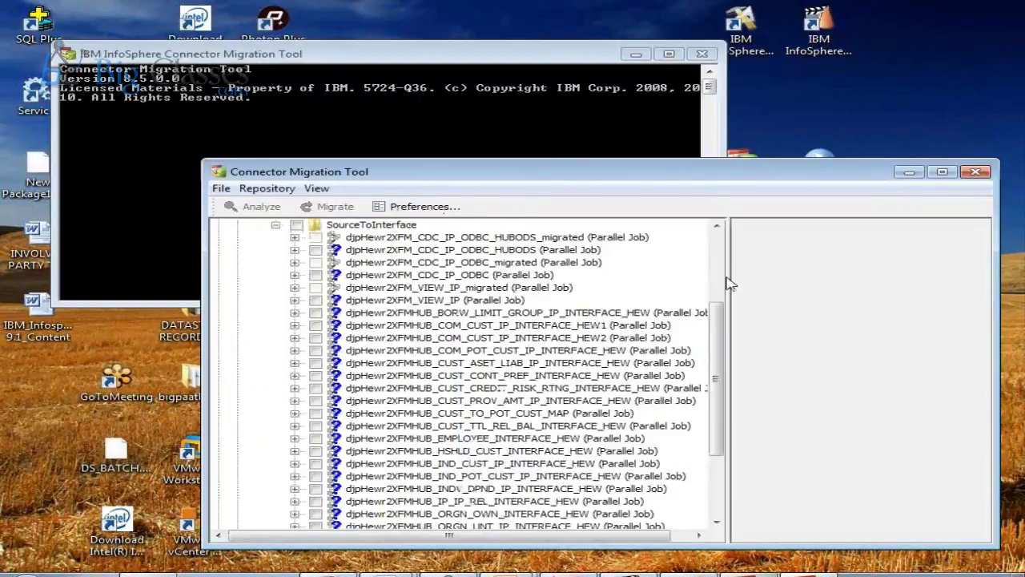
{"action": "left_click", "coordinate": [942, 172]}
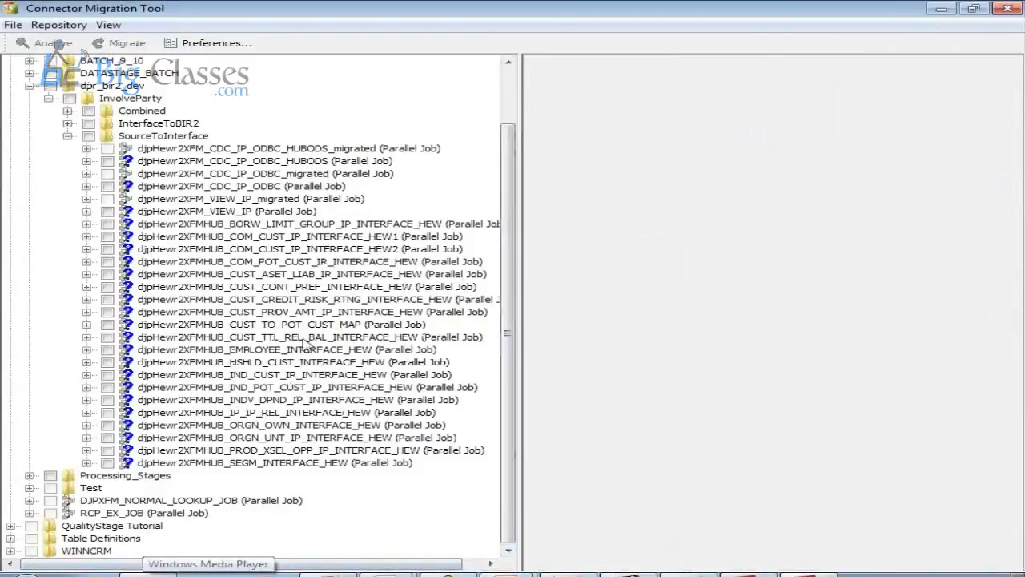
{"action": "left_click", "coordinate": [107, 352]}
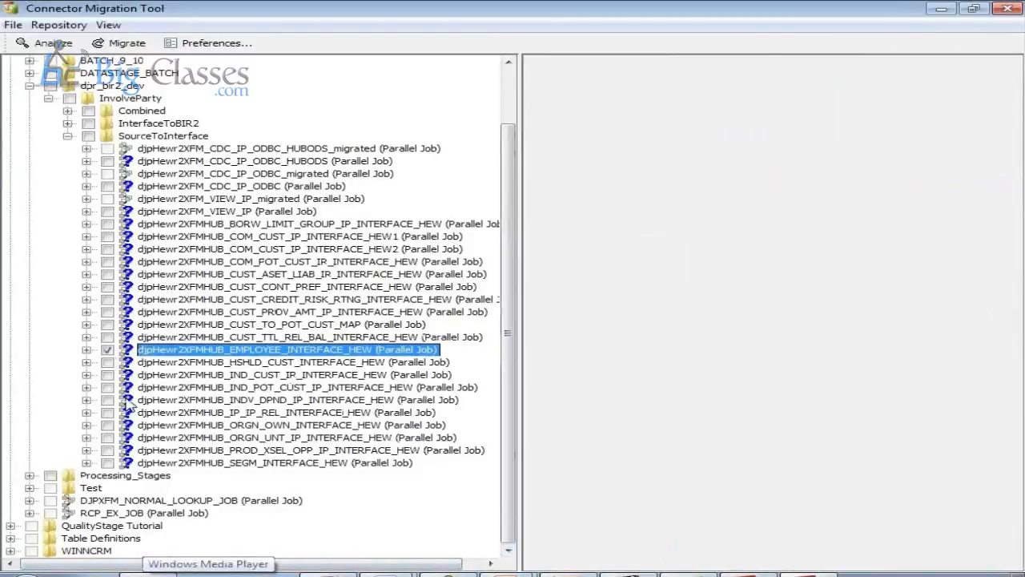
{"action": "left_click", "coordinate": [118, 44]}
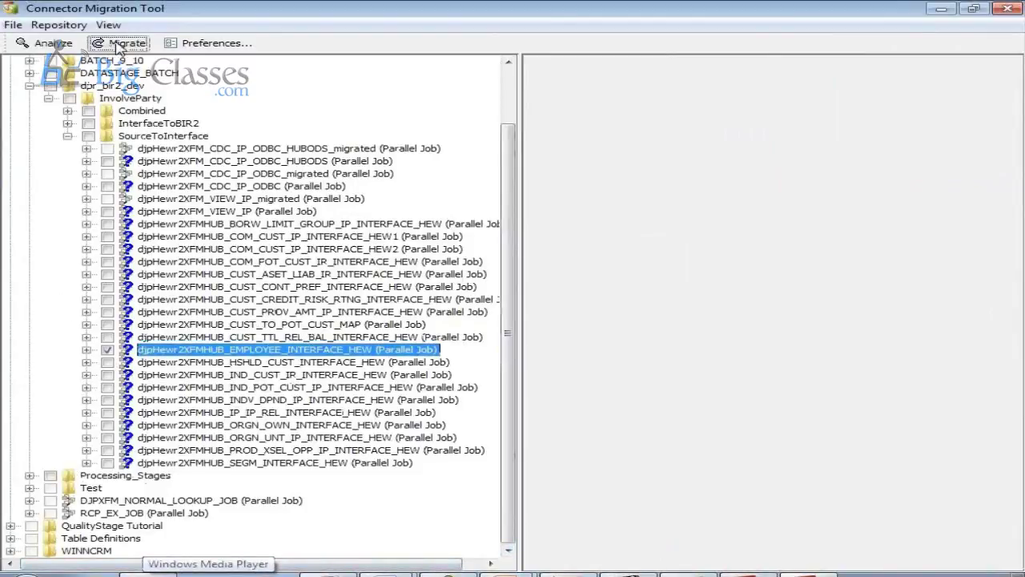
Confirm the migration, dismiss the failure message, and close the job in Designer without saving.
{"action": "left_click", "coordinate": [463, 309]}
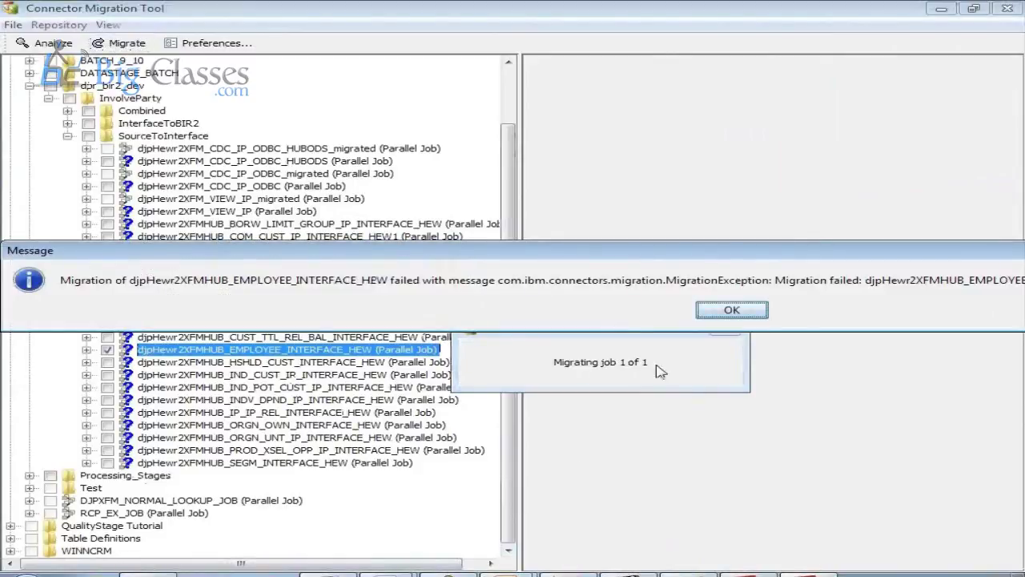
{"action": "left_click", "coordinate": [728, 310]}
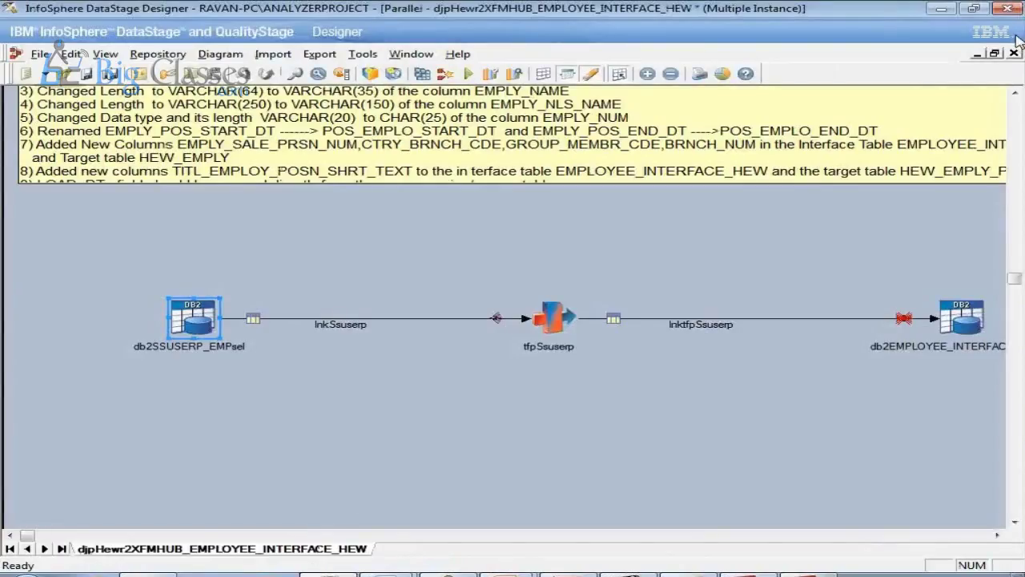
{"action": "left_click", "coordinate": [1014, 53]}
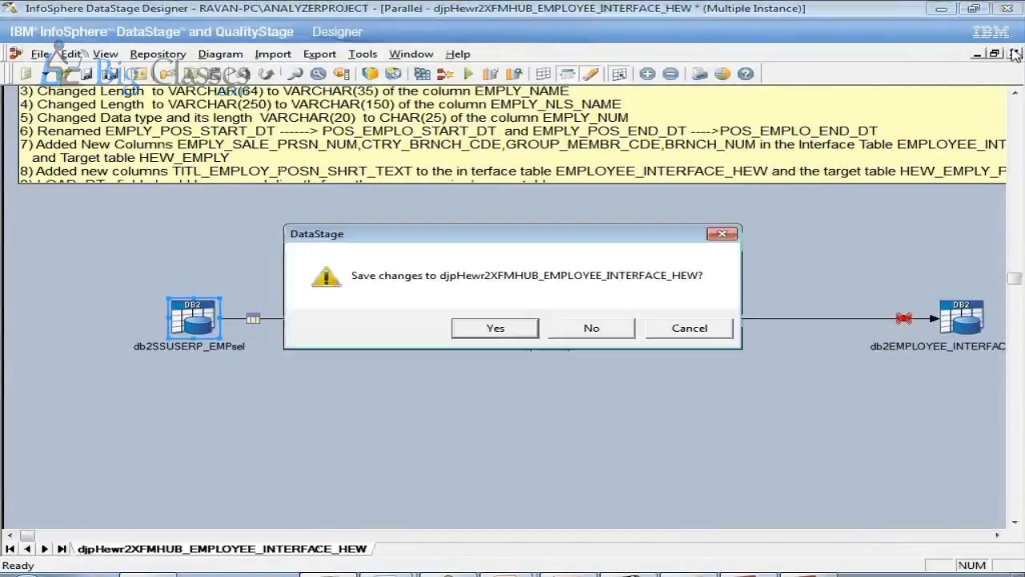
{"action": "left_click", "coordinate": [592, 328]}
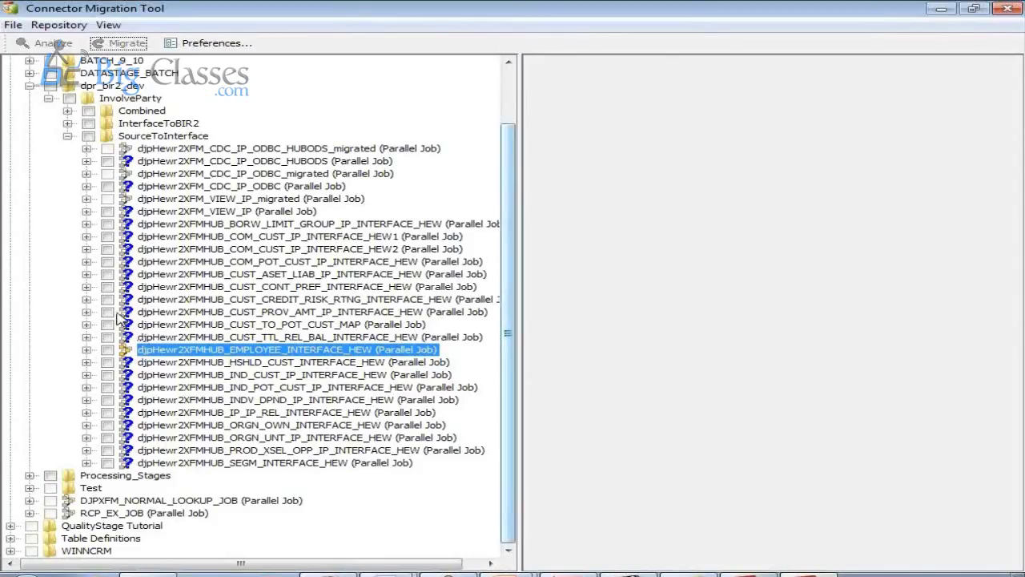
Check the console errors, close the Connector Migration Tool, and relaunch it from the desktop.
{"action": "left_click", "coordinate": [709, 569]}
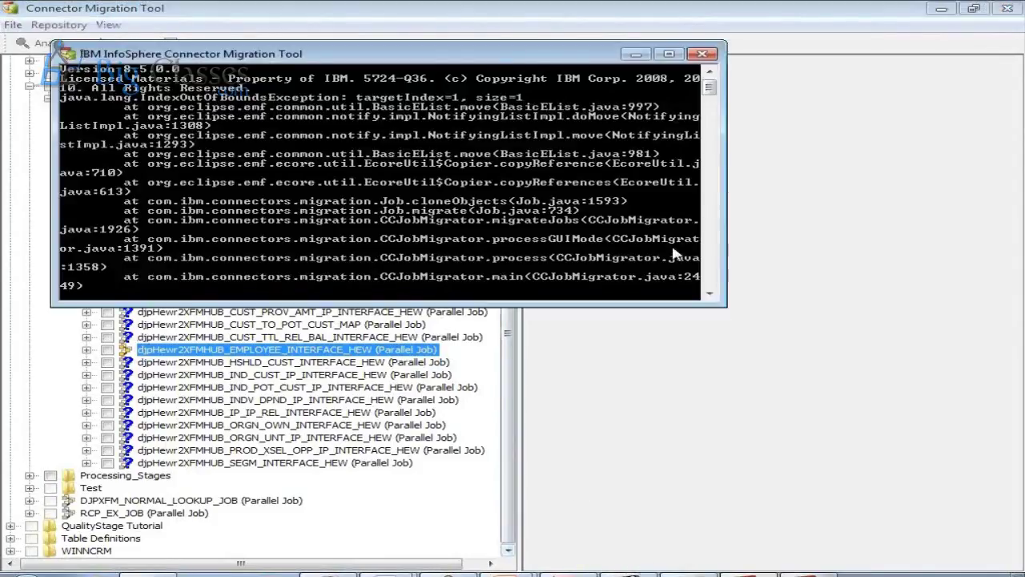
{"action": "left_click", "coordinate": [702, 53]}
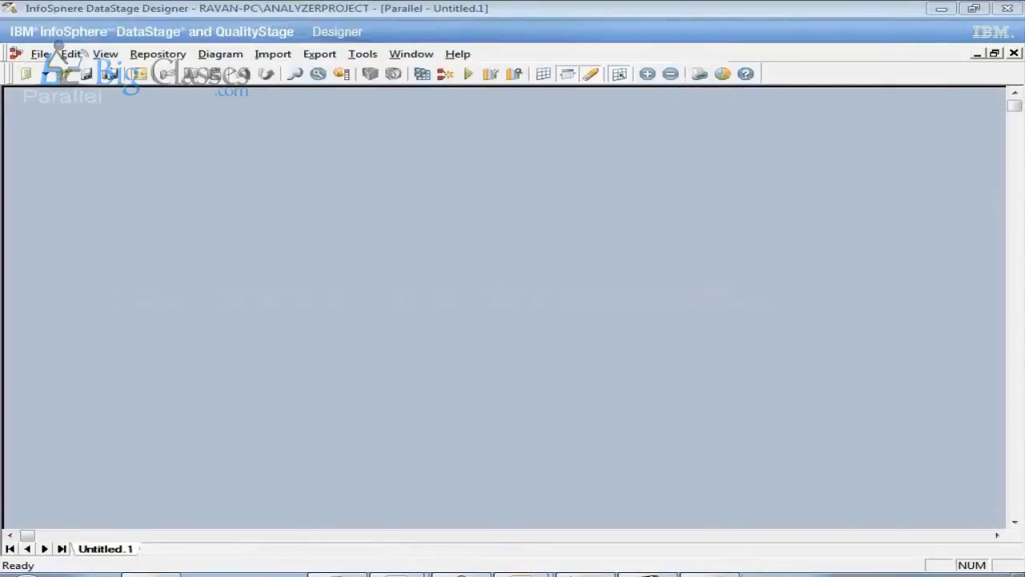
{"action": "left_click", "coordinate": [941, 9]}
{"action": "left_click", "coordinate": [739, 166]}
{"action": "double_click", "coordinate": [738, 166]}
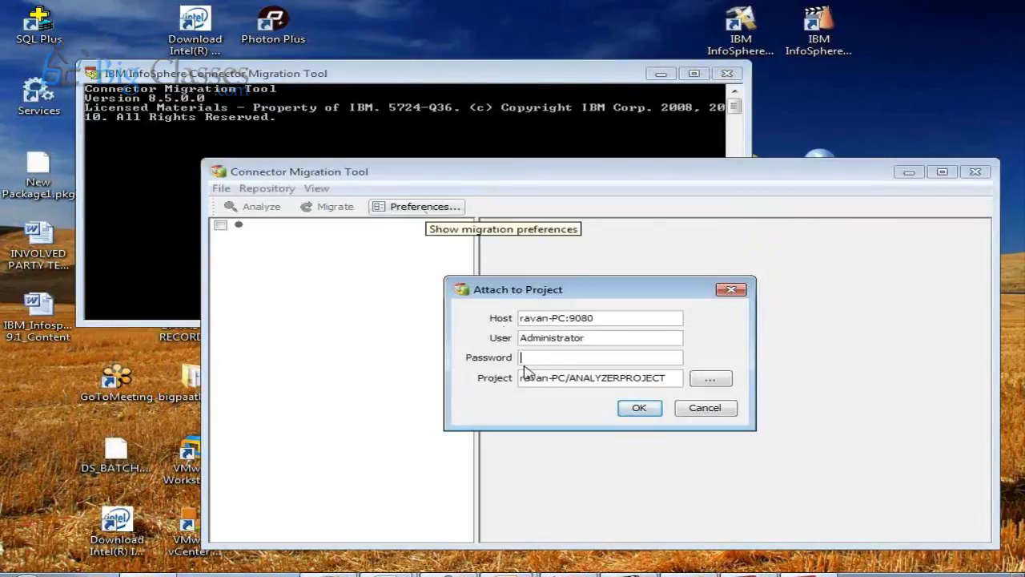
Log on to ANALYZERPROJECT with the project password and select the project root once loaded.
{"action": "type", "text": "***"}
{"action": "left_click", "coordinate": [638, 408]}
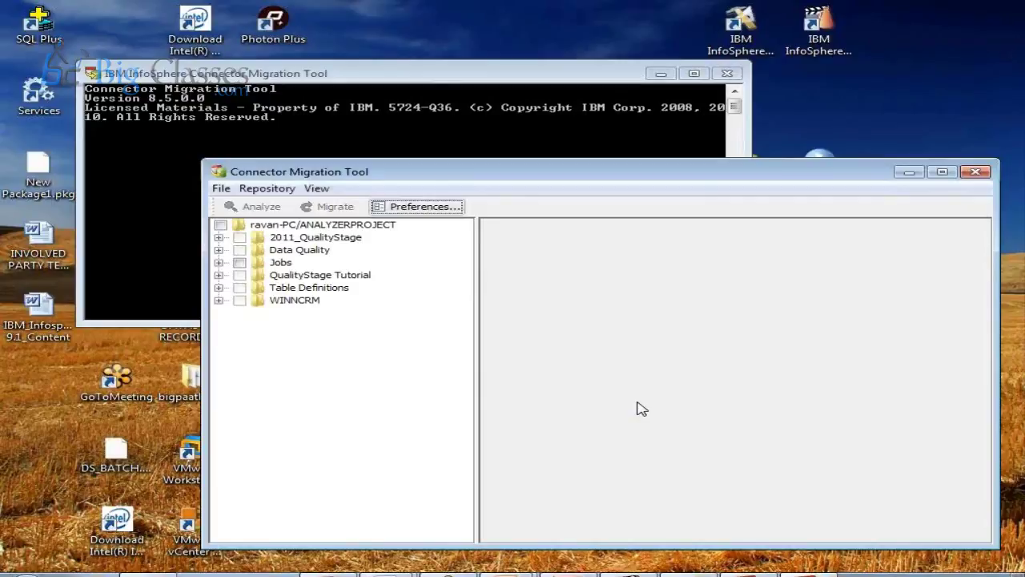
{"action": "left_click", "coordinate": [224, 274]}
Expand Jobs > dpr_bir2_dev > InvolveParty > SourceToInterface and widen the job tree to show full names.
{"action": "left_click", "coordinate": [219, 261]}
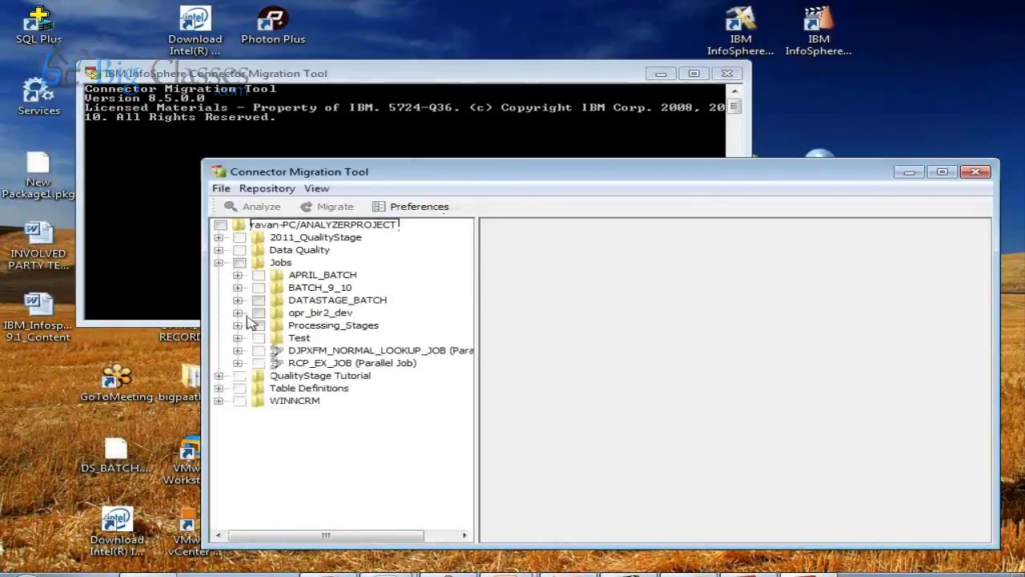
{"action": "left_click", "coordinate": [239, 302]}
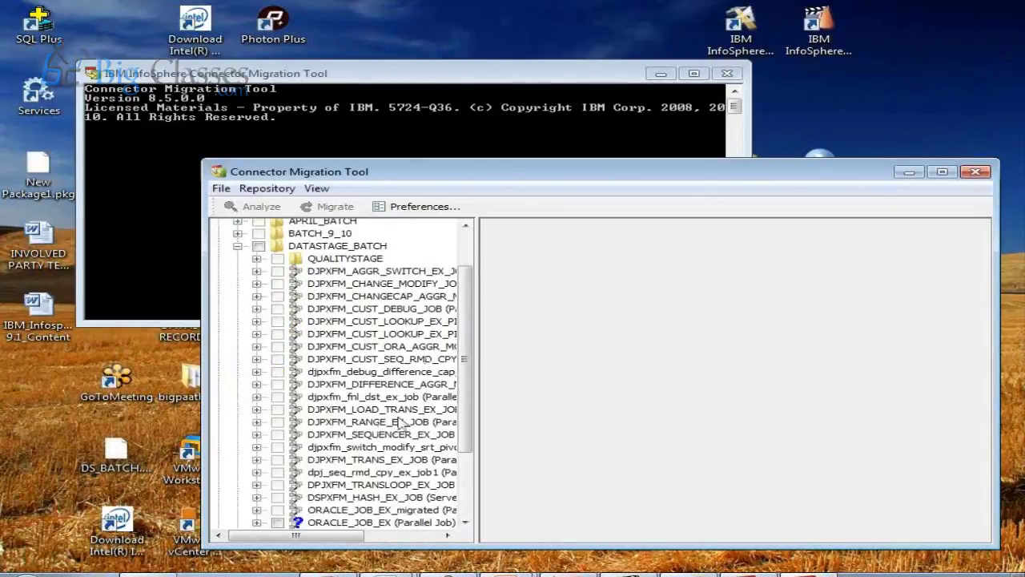
{"action": "left_click", "coordinate": [237, 246]}
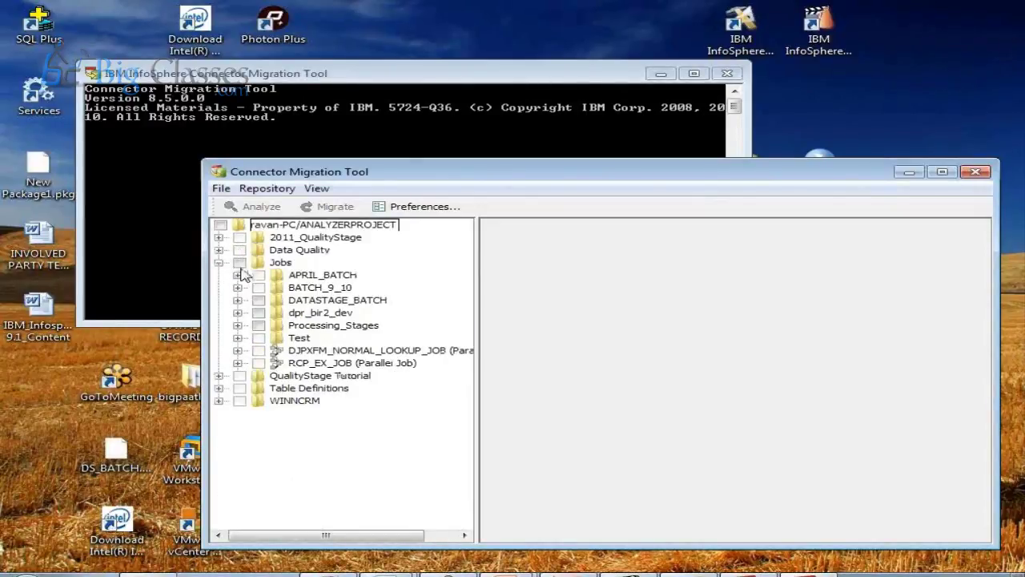
{"action": "left_click", "coordinate": [237, 313]}
{"action": "left_click", "coordinate": [256, 325]}
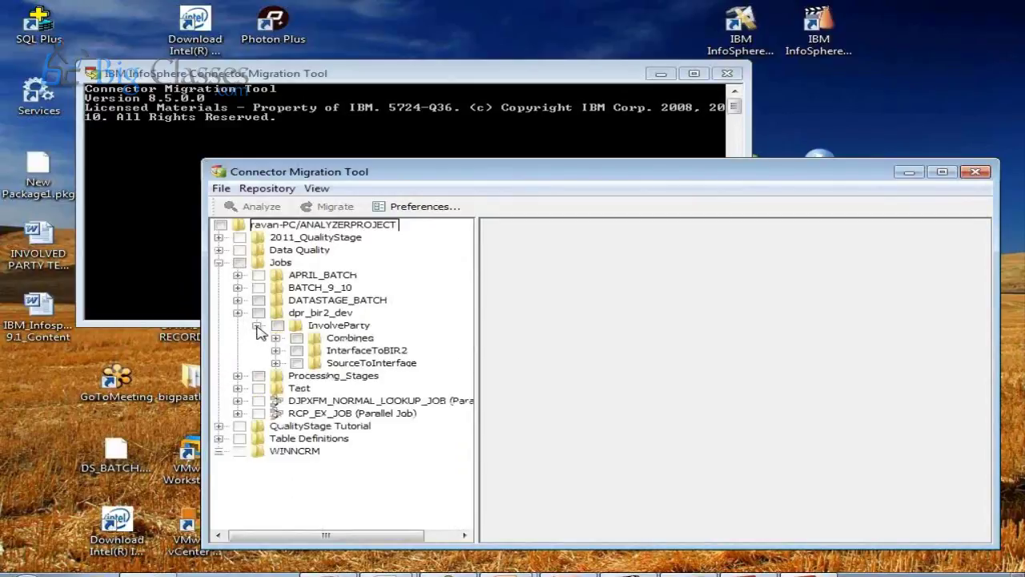
{"action": "left_click", "coordinate": [276, 363]}
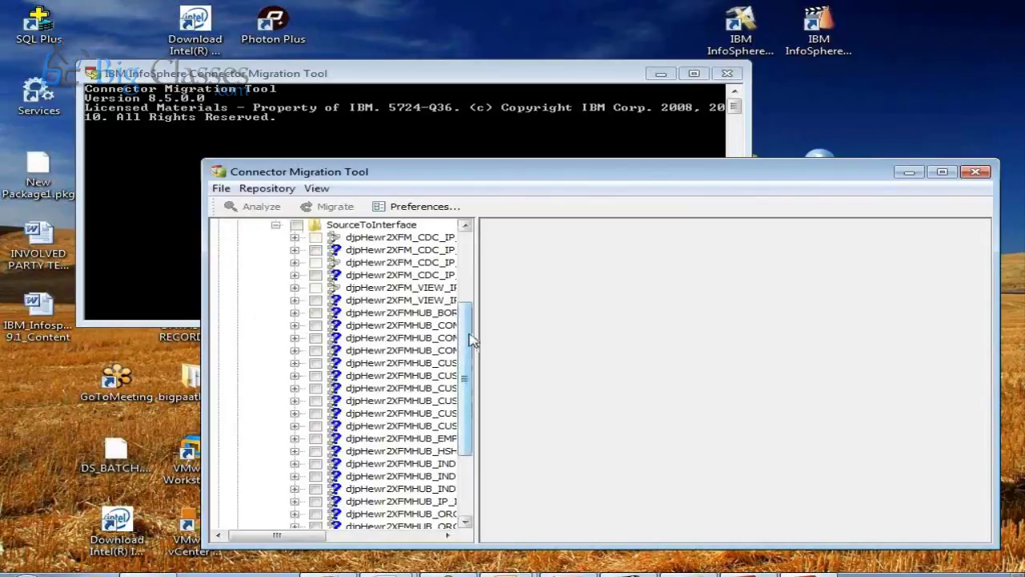
{"action": "left_click_drag", "start_coordinate": [476, 328], "coordinate": [728, 339]}
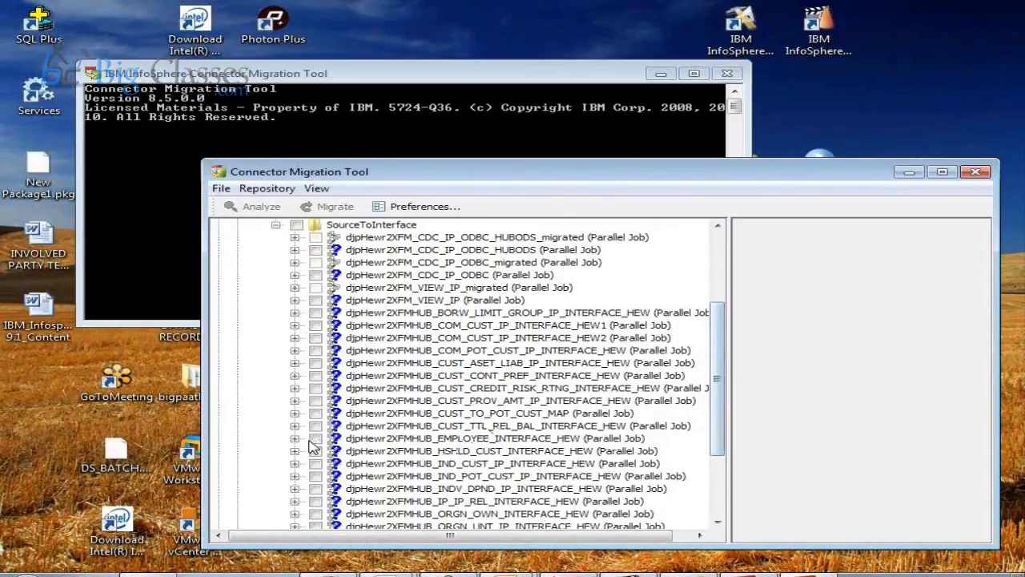
Migrate djpHewr2XFMHUB_EMPLOYEE_INTERFACE_HEW, dismiss its failure, then mark djpHewr2XFM_CDC_IP_ODBC_HUBODS for migration.
{"action": "left_click", "coordinate": [315, 438]}
{"action": "left_click", "coordinate": [335, 206]}
{"action": "left_click", "coordinate": [559, 378]}
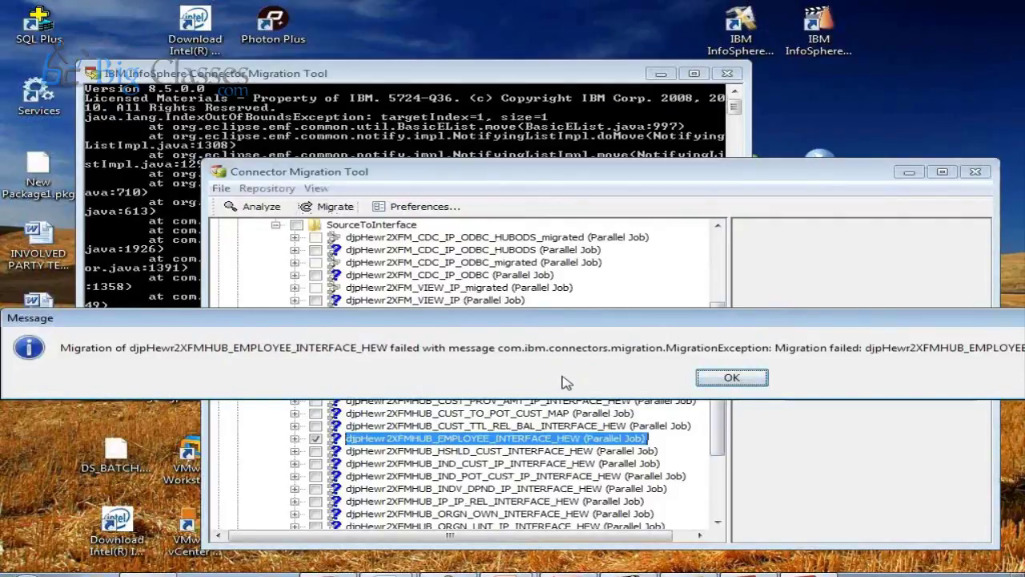
{"action": "left_click", "coordinate": [725, 379]}
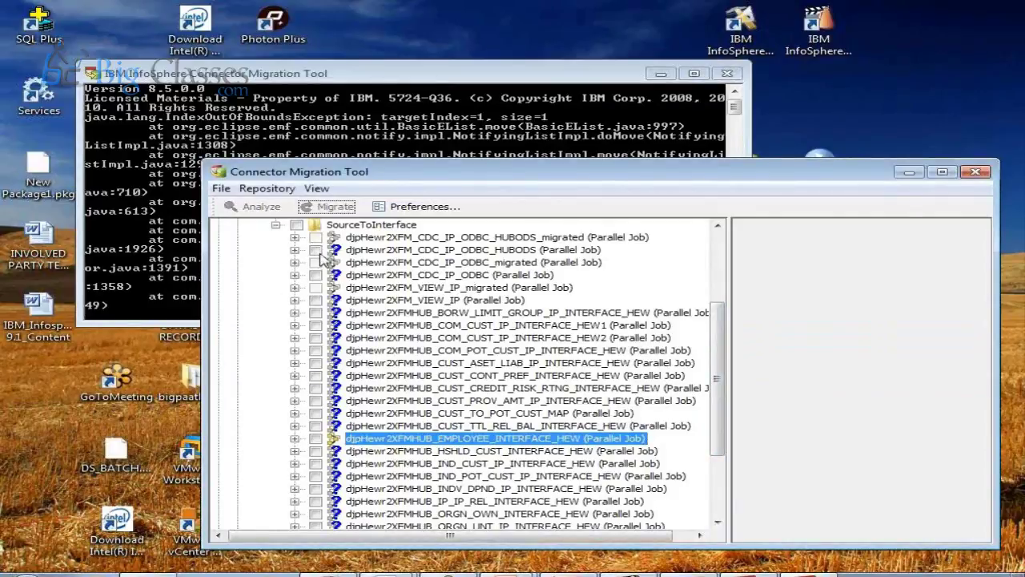
{"action": "left_click", "coordinate": [316, 250]}
{"action": "left_click", "coordinate": [320, 207]}
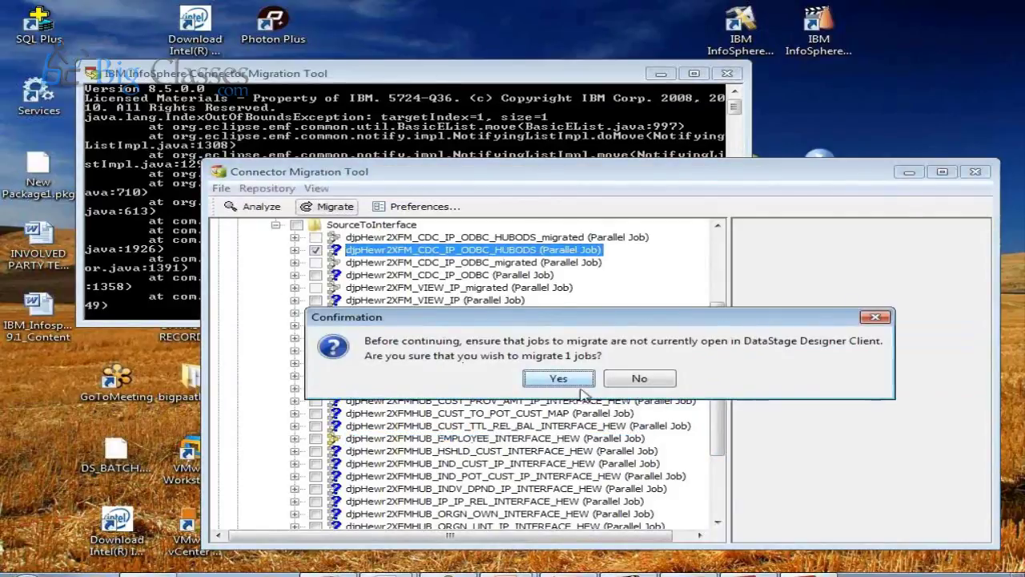
Confirm migrating the HUBODS job, dismiss the analysis error, and switch to DataStage Designer.
{"action": "left_click", "coordinate": [574, 379]}
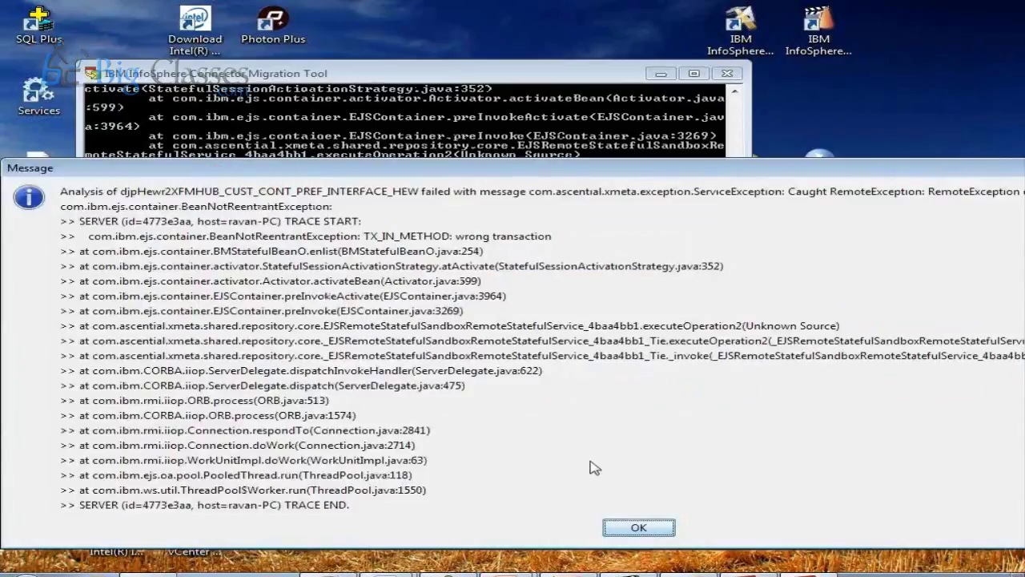
{"action": "left_click", "coordinate": [638, 527]}
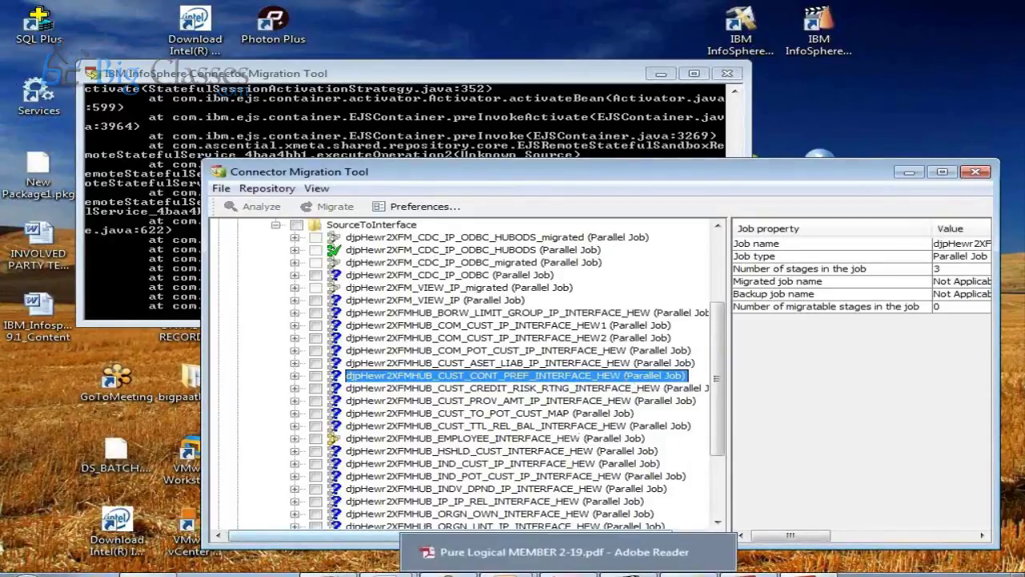
{"action": "mouse_move", "coordinate": [388, 571]}
{"action": "left_click", "coordinate": [329, 572]}
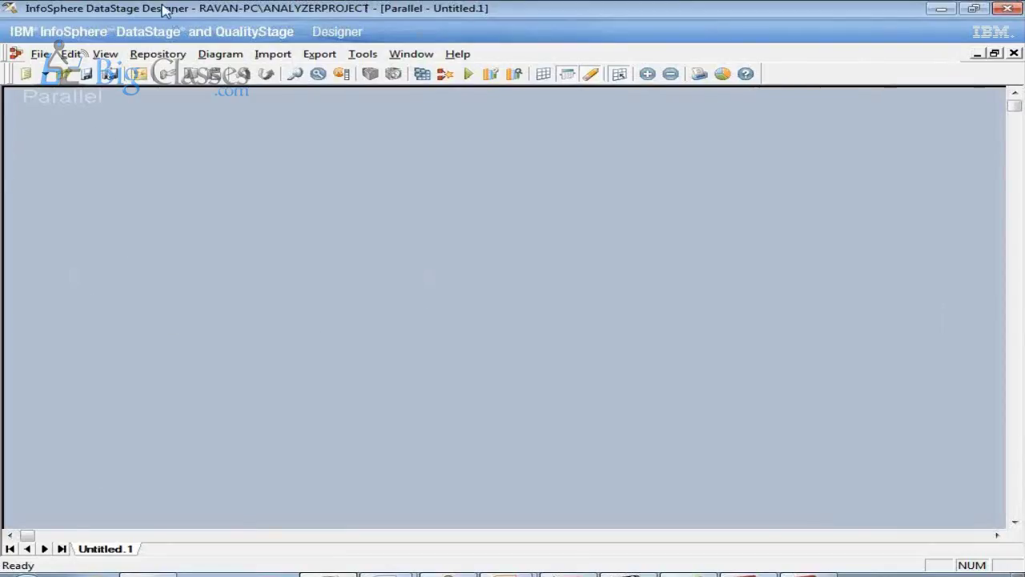
Open the Designer's View menu to reach the Repository option.
{"action": "left_click", "coordinate": [112, 54]}
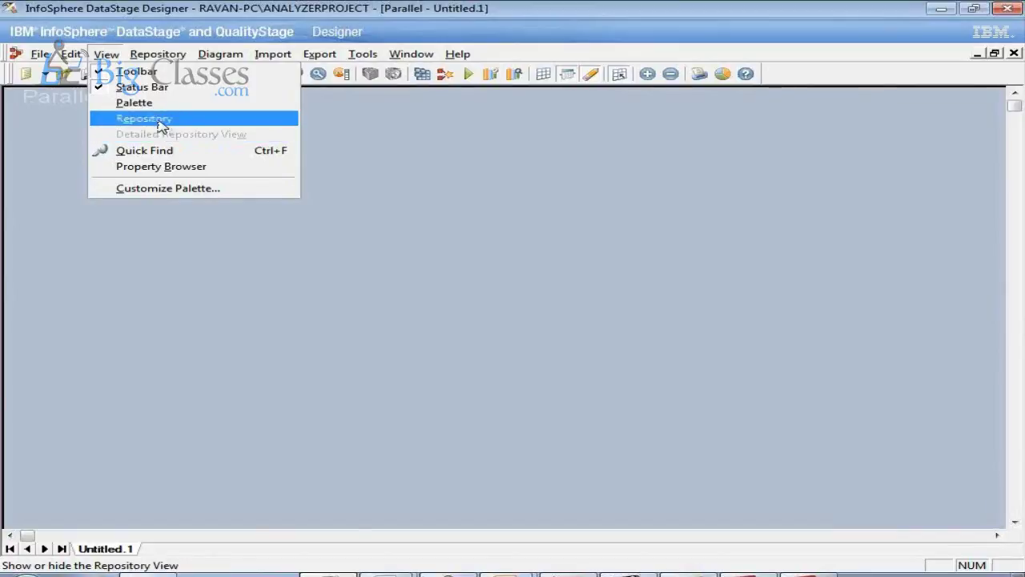
Show the Repository panel, refresh its tree, and widen it to show full job names.
{"action": "left_click", "coordinate": [156, 122]}
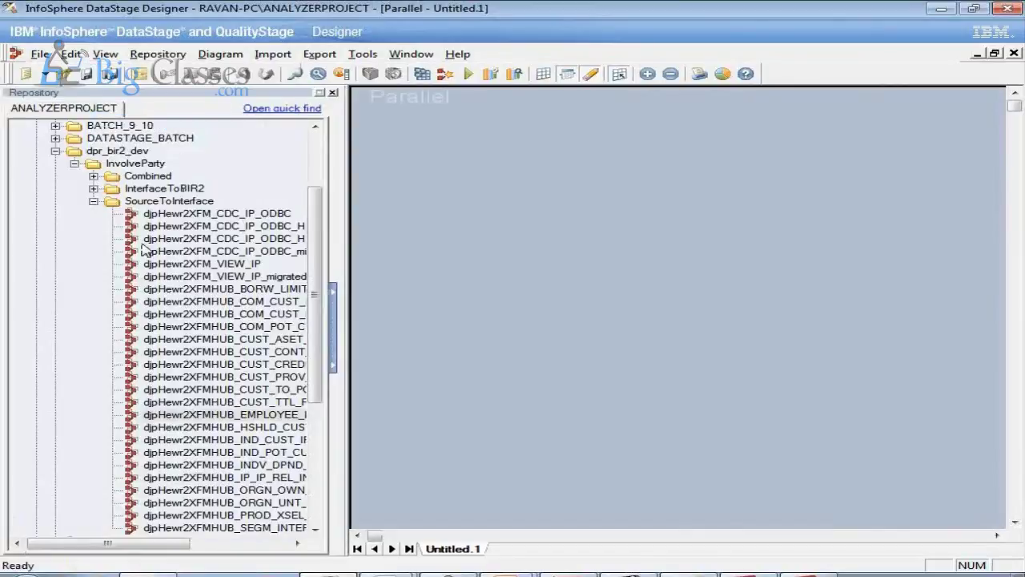
{"action": "left_click", "coordinate": [104, 53]}
{"action": "mouse_move", "coordinate": [158, 53]}
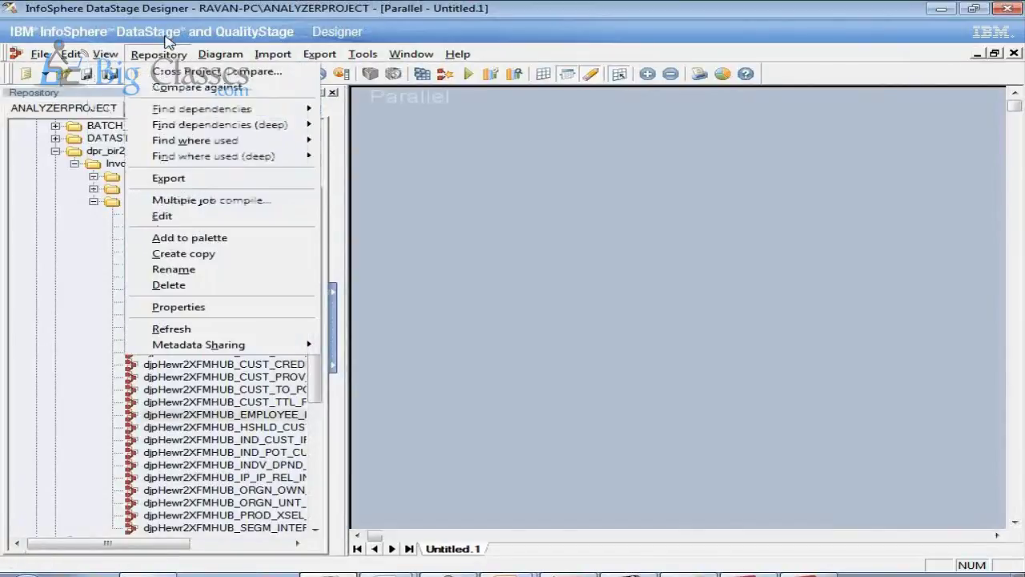
{"action": "left_click", "coordinate": [193, 328]}
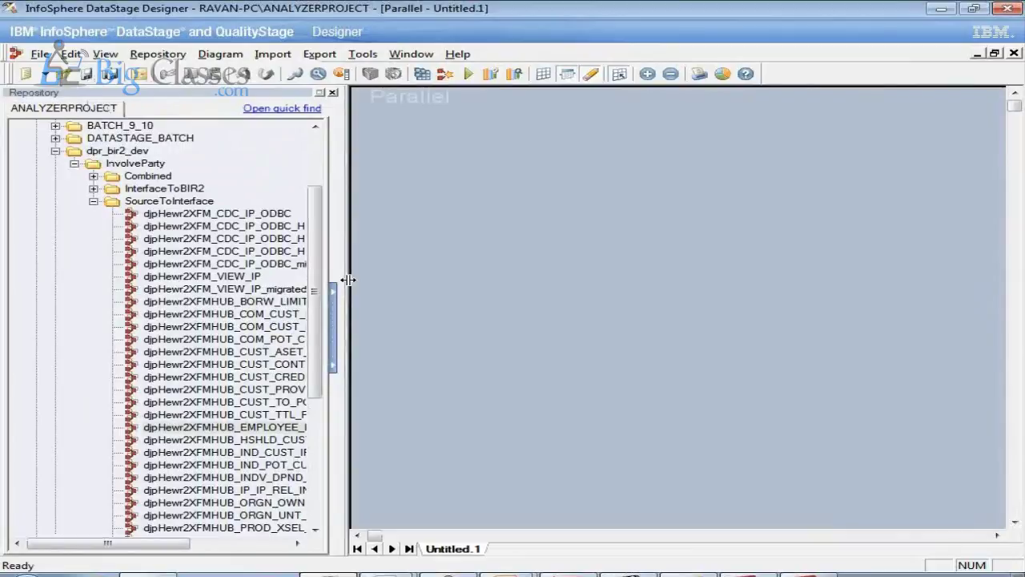
{"action": "left_click_drag", "start_coordinate": [348, 280], "coordinate": [503, 281]}
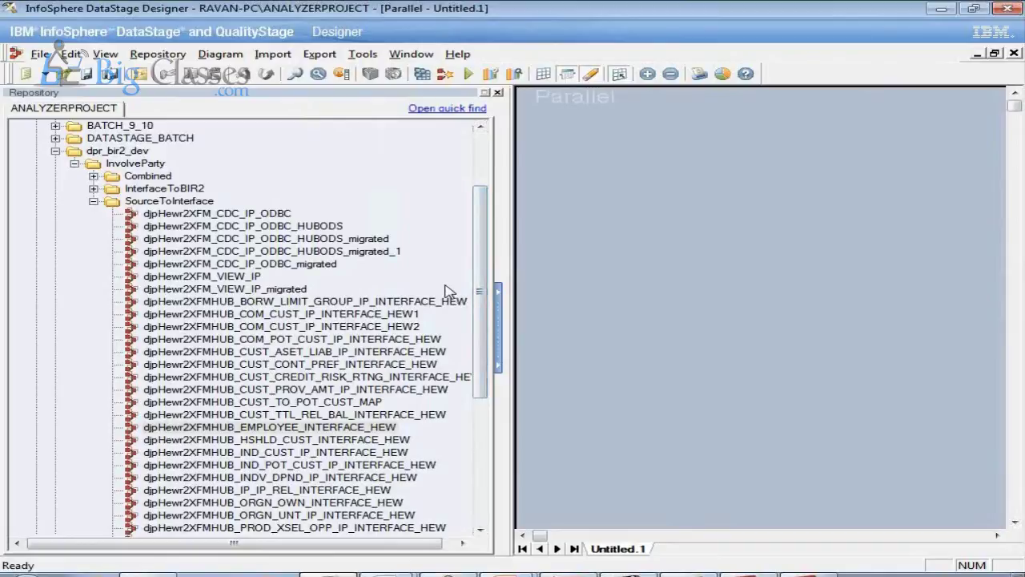
Open djpHewr2XFM_CDC_IP_ODBC_migrated and the original job to compare, then close the original.
{"action": "left_click", "coordinate": [346, 265]}
{"action": "left_click", "coordinate": [326, 265]}
{"action": "double_click", "coordinate": [325, 265]}
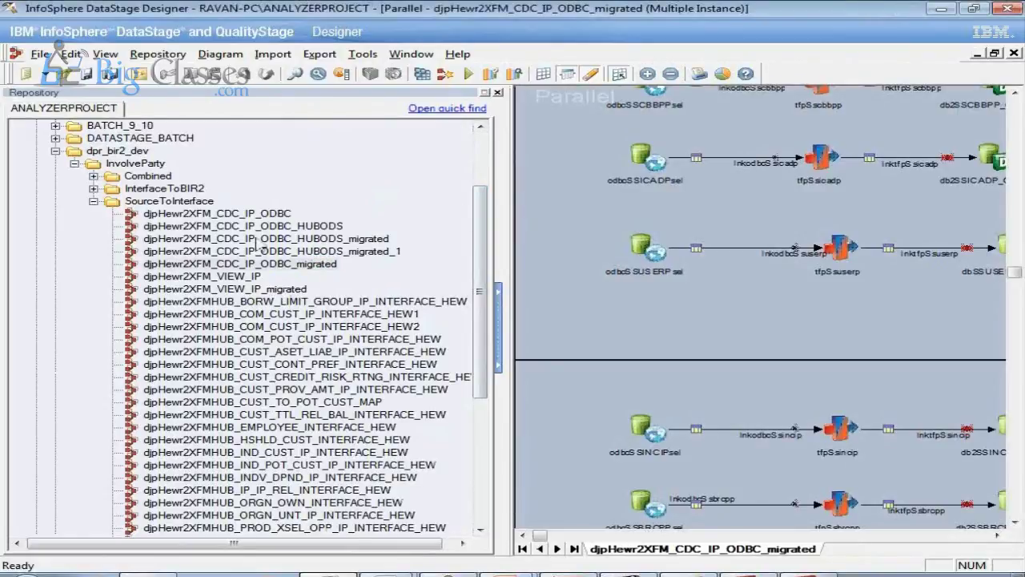
{"action": "left_click", "coordinate": [255, 214]}
{"action": "double_click", "coordinate": [254, 215]}
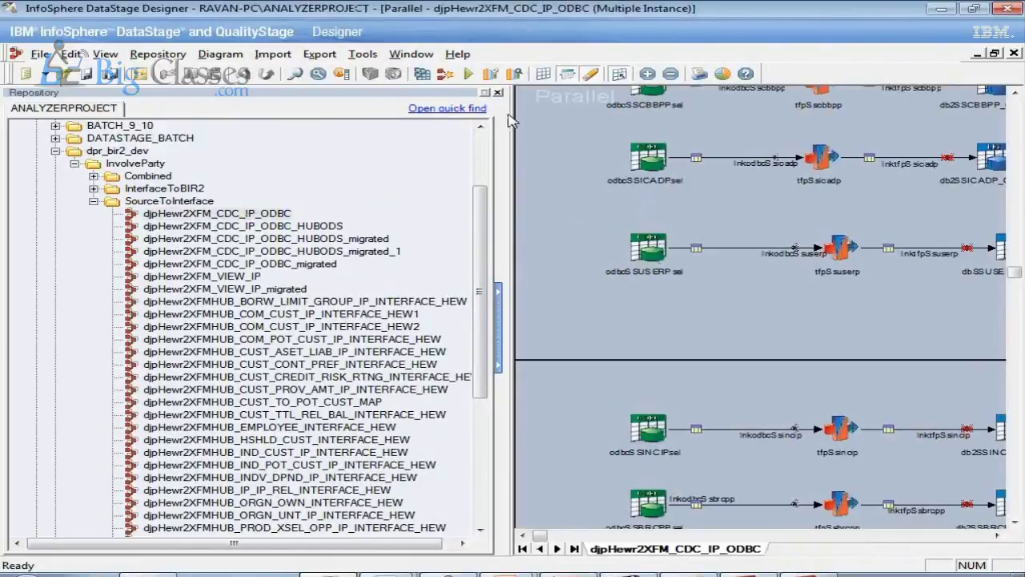
{"action": "left_click_drag", "start_coordinate": [511, 125], "coordinate": [324, 125]}
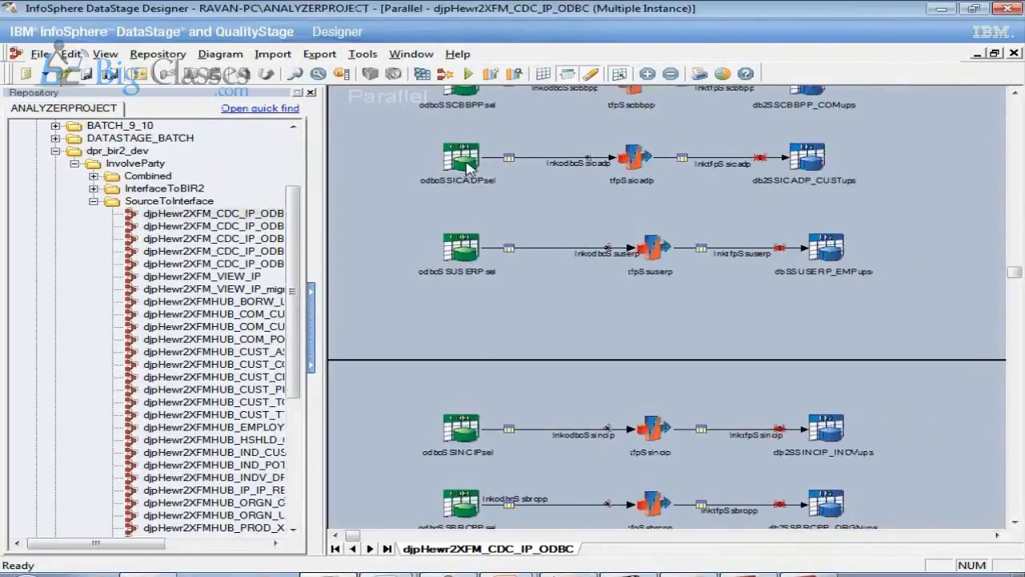
{"action": "left_click", "coordinate": [461, 158]}
{"action": "left_click", "coordinate": [807, 158]}
{"action": "left_click", "coordinate": [1013, 55]}
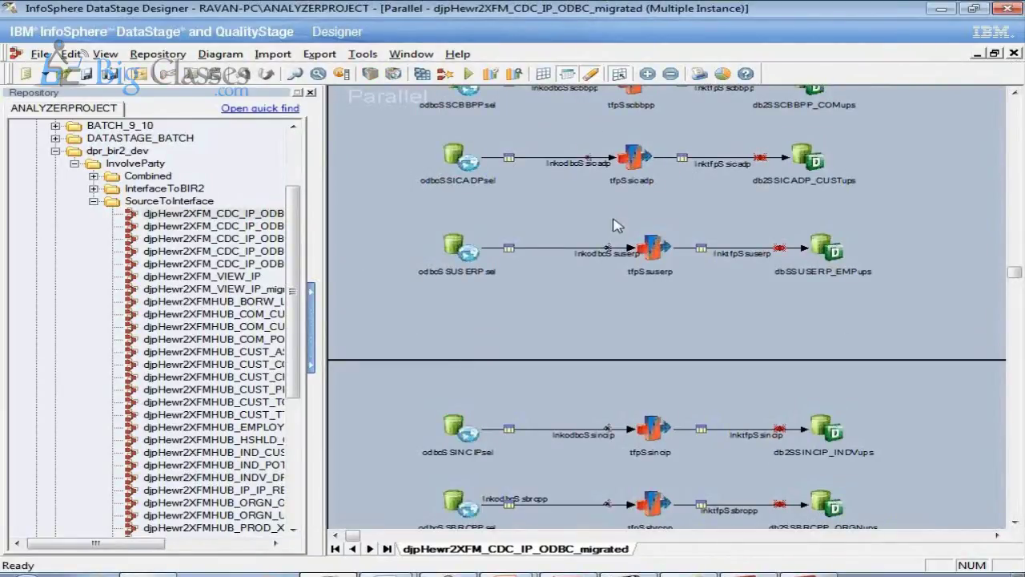
Zoom into the migrated job's ODBC-to-DB2 stages without the Repository, then minimise Designer.
{"action": "left_click_drag", "start_coordinate": [398, 134], "coordinate": [878, 223]}
{"action": "left_click", "coordinate": [651, 216]}
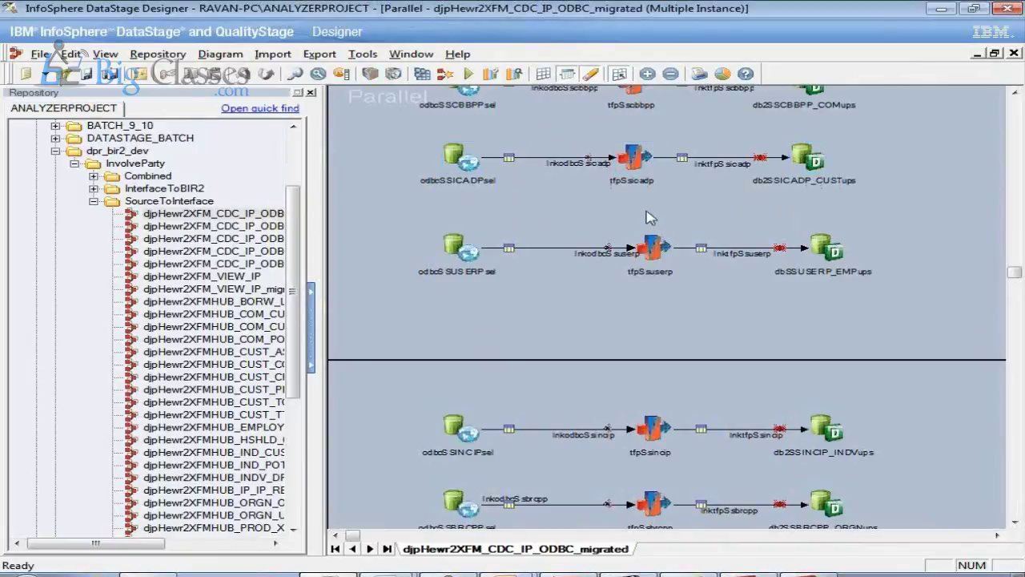
{"action": "left_click", "coordinate": [647, 73]}
{"action": "left_click", "coordinate": [647, 73]}
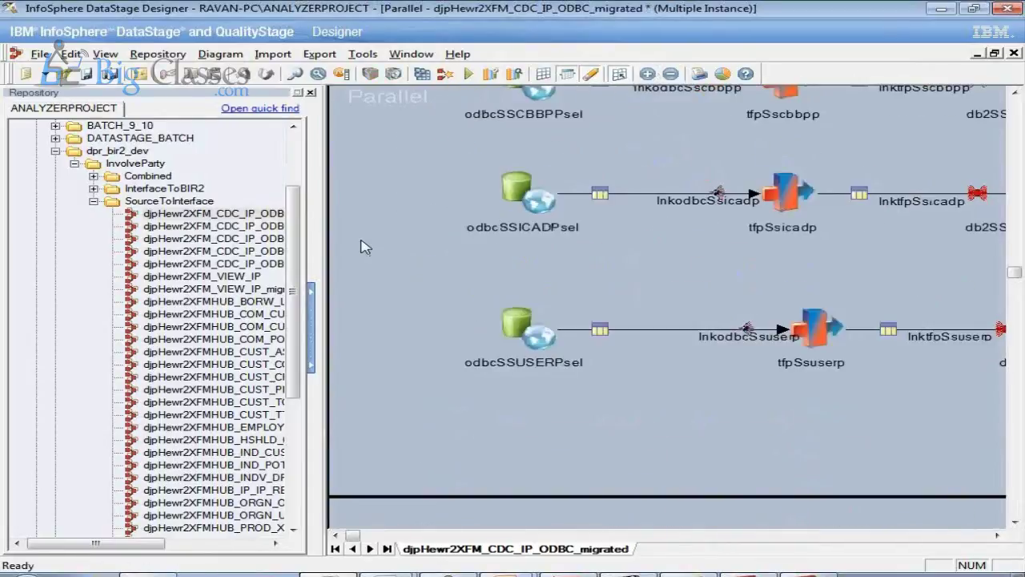
{"action": "left_click", "coordinate": [311, 92]}
{"action": "left_click", "coordinate": [200, 192]}
{"action": "left_click", "coordinate": [721, 192]}
{"action": "left_click", "coordinate": [803, 265]}
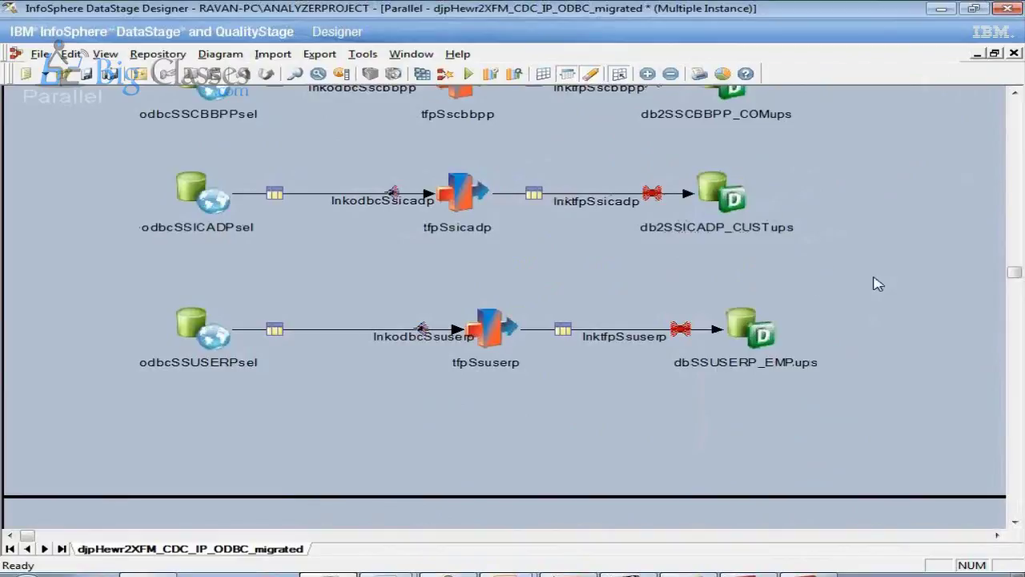
{"action": "left_click_drag", "start_coordinate": [1014, 274], "coordinate": [1002, 234]}
{"action": "scroll", "coordinate": [1015, 278], "scroll_direction": "up", "scroll_amount": 3}
{"action": "scroll", "coordinate": [1016, 278], "scroll_direction": "down", "scroll_amount": 10}
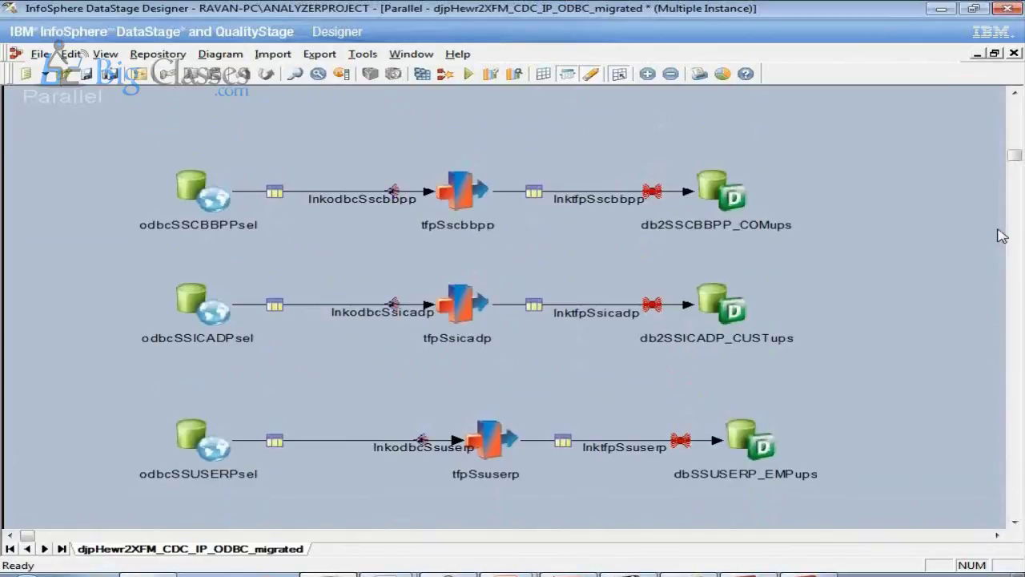
{"action": "key", "text": "super+d"}
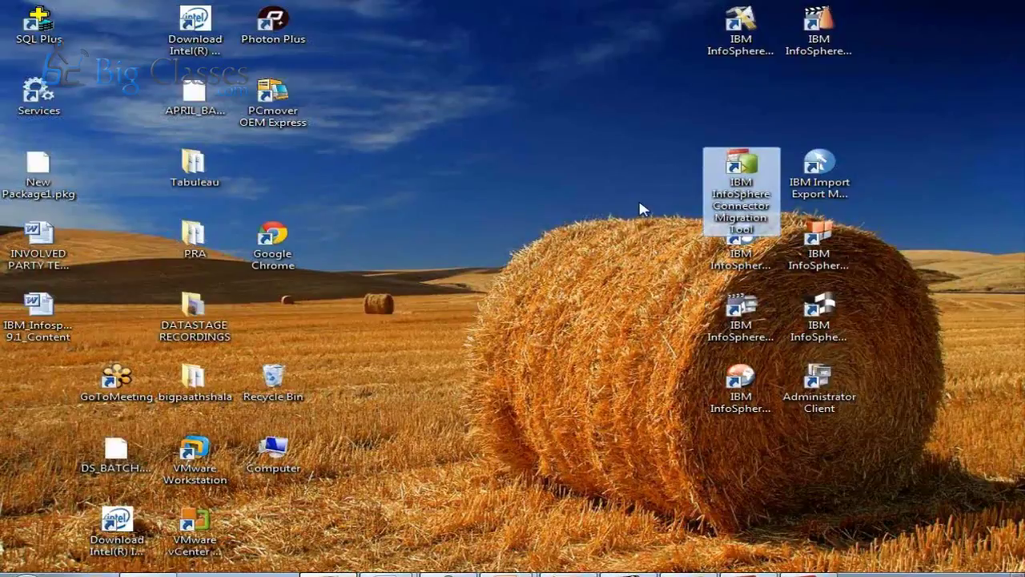
Move the Import Export Manager shortcut to an empty slot and pick the Information Server Manager shortcut.
{"action": "left_click_drag", "start_coordinate": [708, 205], "coordinate": [630, 134]}
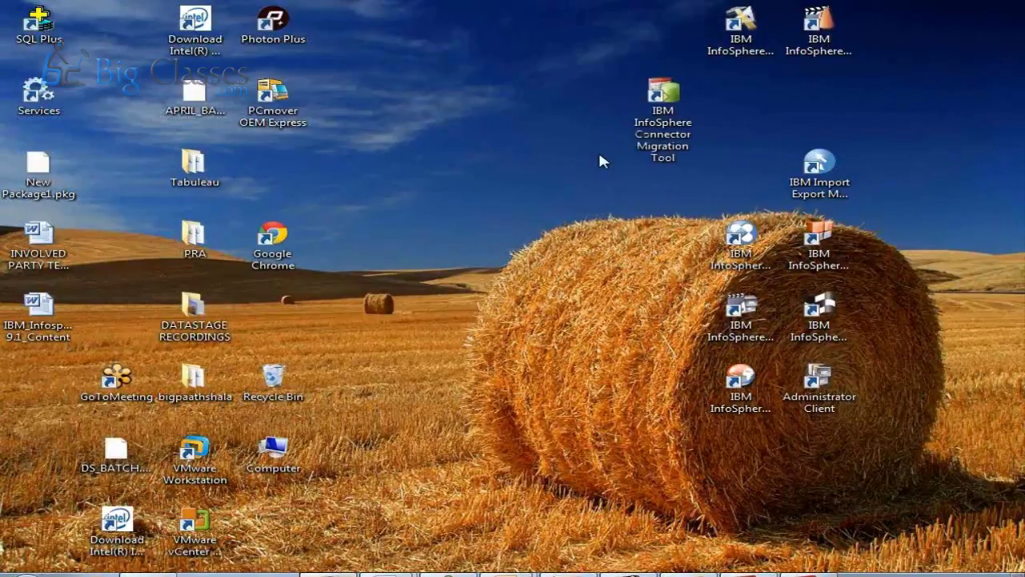
{"action": "left_click_drag", "start_coordinate": [654, 127], "coordinate": [725, 158]}
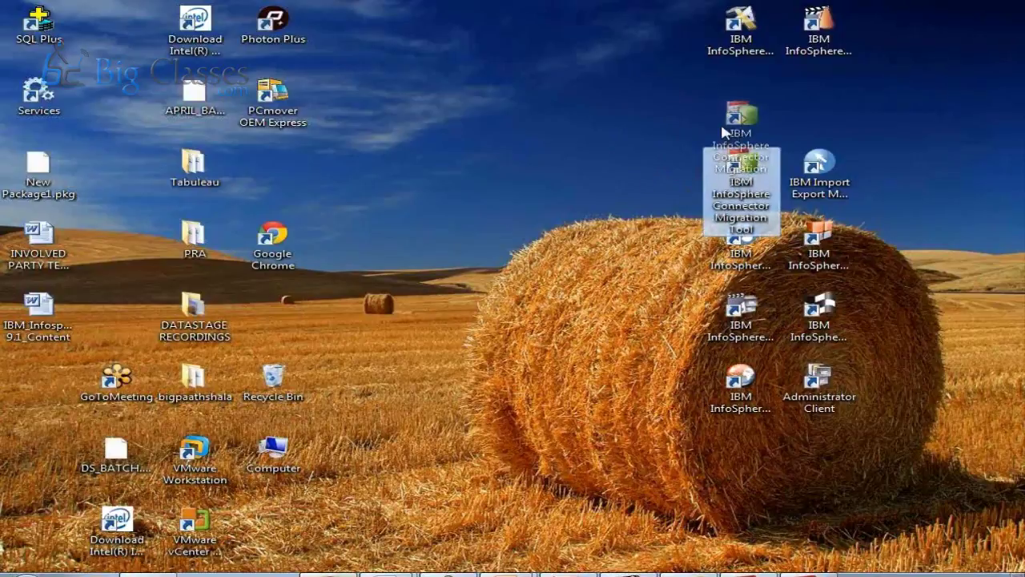
{"action": "left_click", "coordinate": [801, 164]}
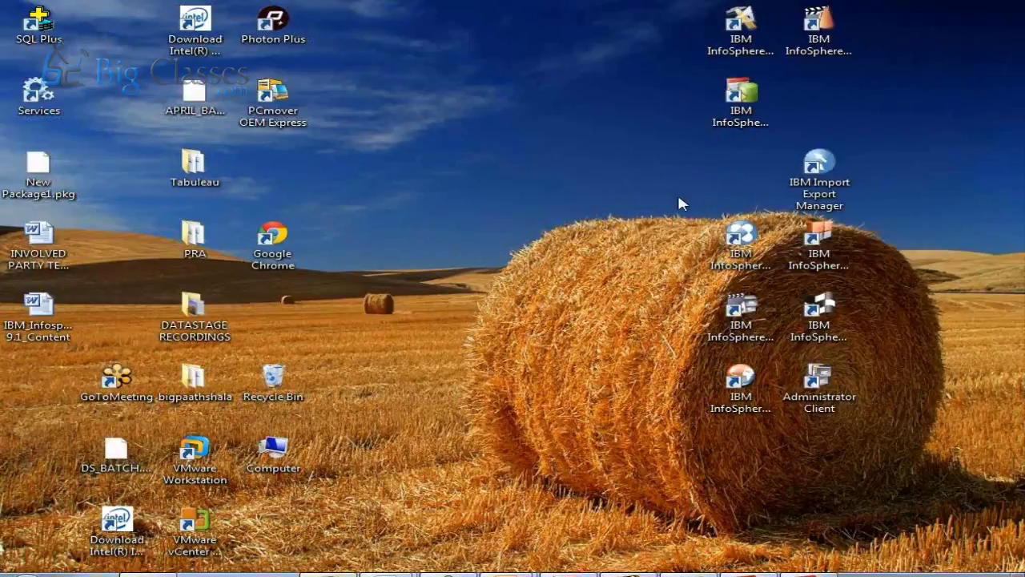
{"action": "left_click_drag", "start_coordinate": [817, 164], "coordinate": [806, 92]}
{"action": "left_click", "coordinate": [742, 234]}
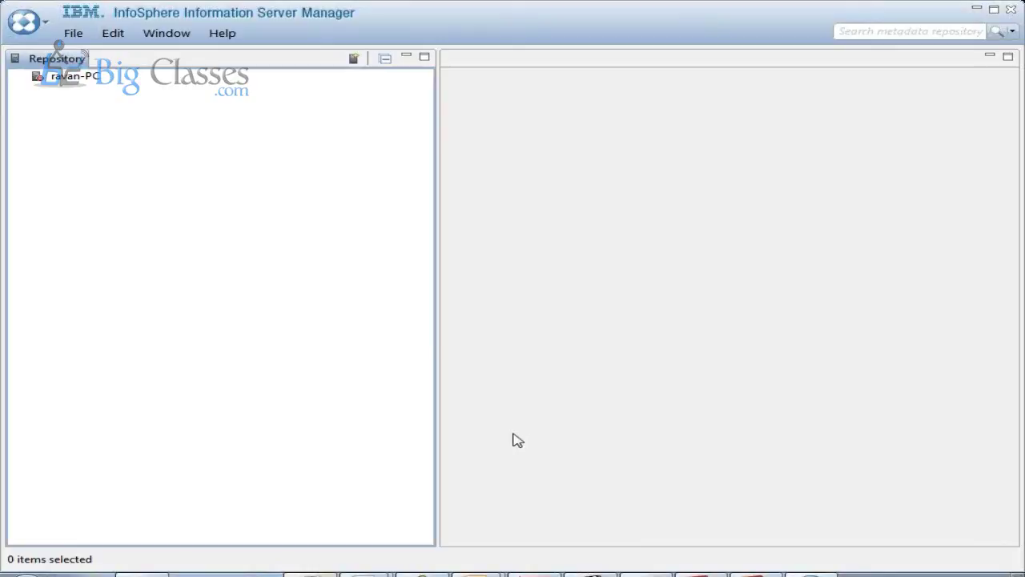
Expand the server, DataStage, RAVAN-PC, ANALYZERPROJECT and Jobs down to the DATASTAGE_BATCH job list.
{"action": "double_click", "coordinate": [37, 80]}
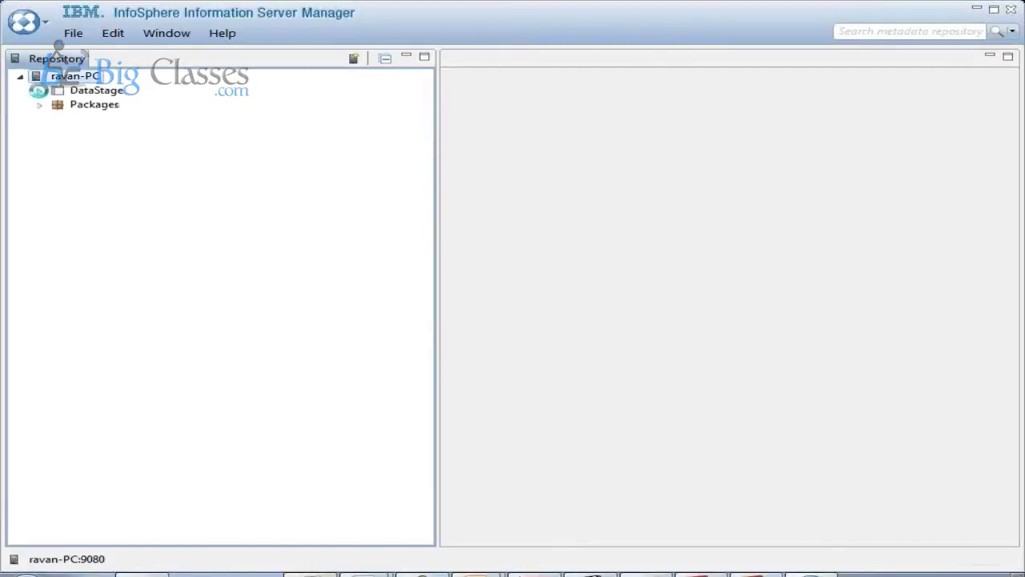
{"action": "left_click", "coordinate": [39, 91]}
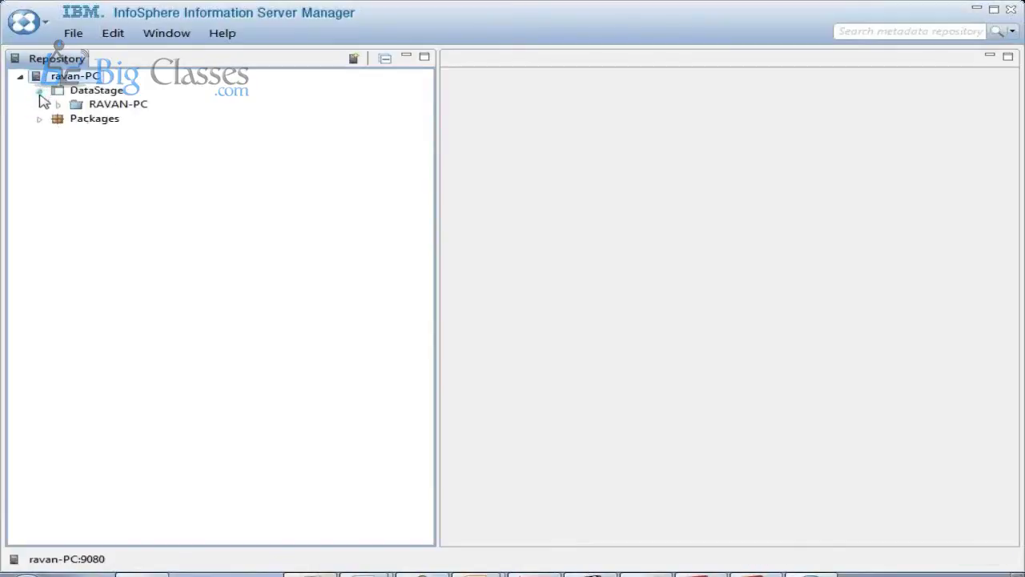
{"action": "left_click", "coordinate": [58, 105]}
{"action": "left_click", "coordinate": [77, 118]}
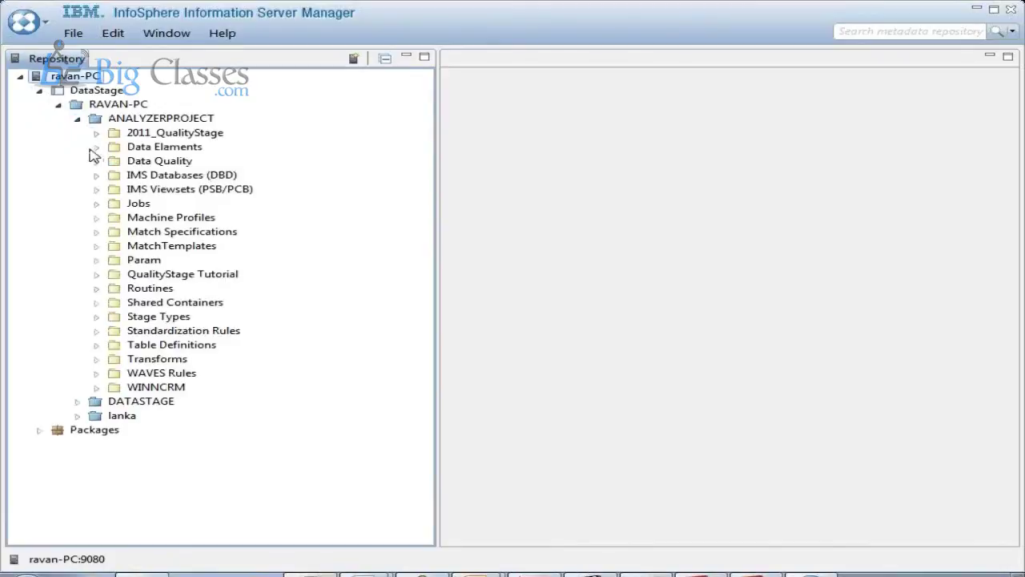
{"action": "left_click", "coordinate": [77, 118]}
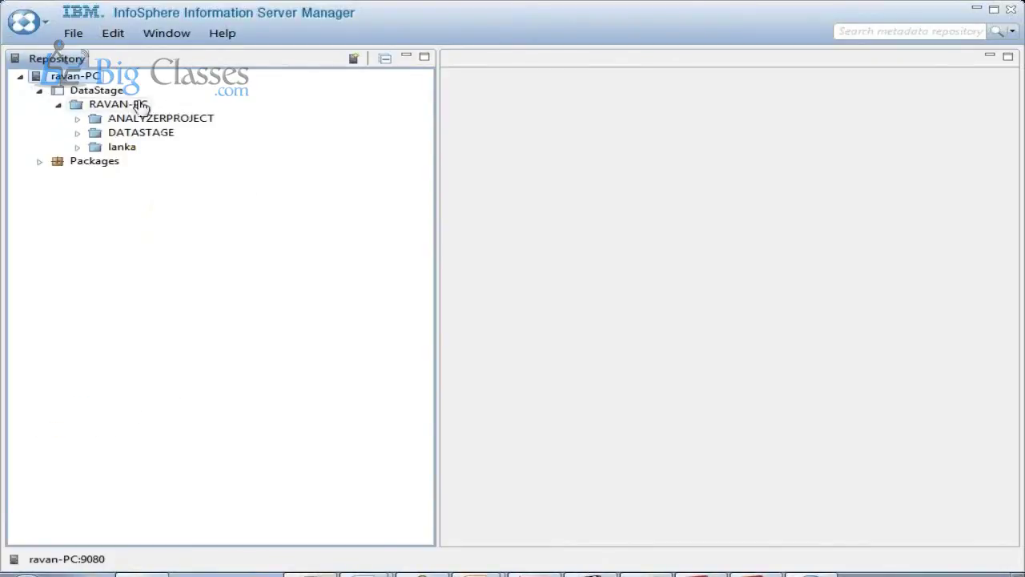
{"action": "left_click", "coordinate": [77, 120]}
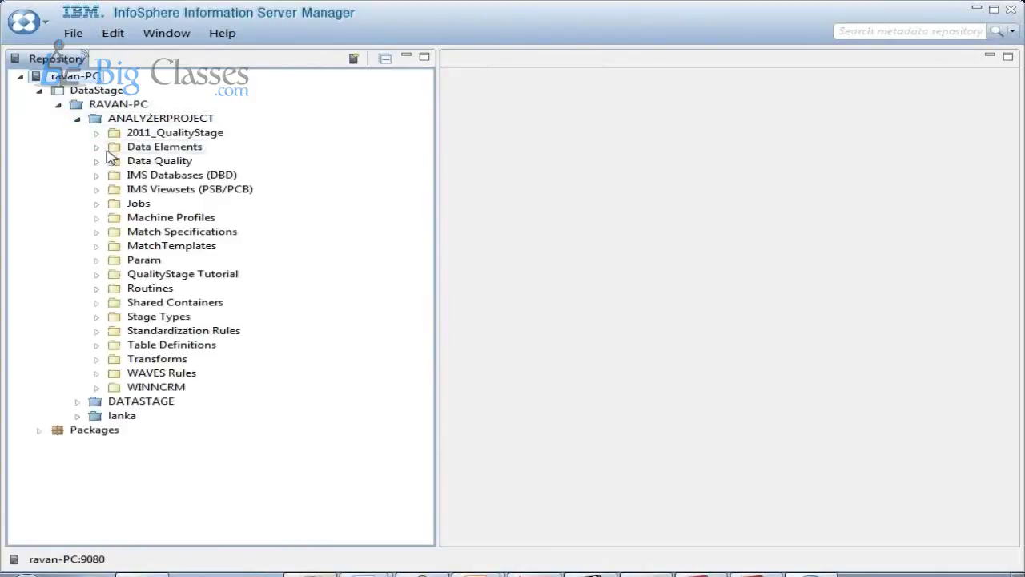
{"action": "left_click", "coordinate": [96, 205]}
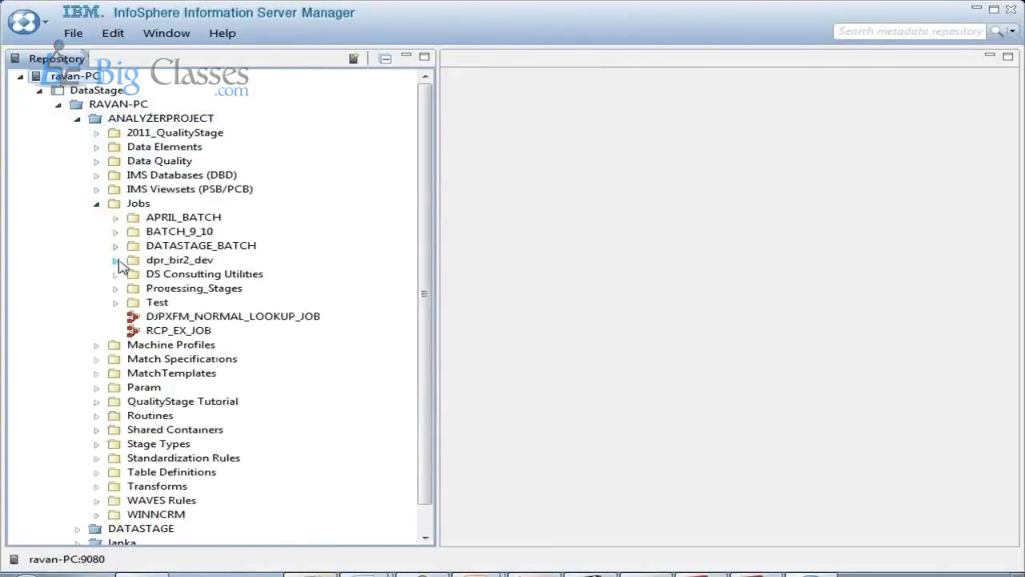
{"action": "left_click", "coordinate": [116, 246]}
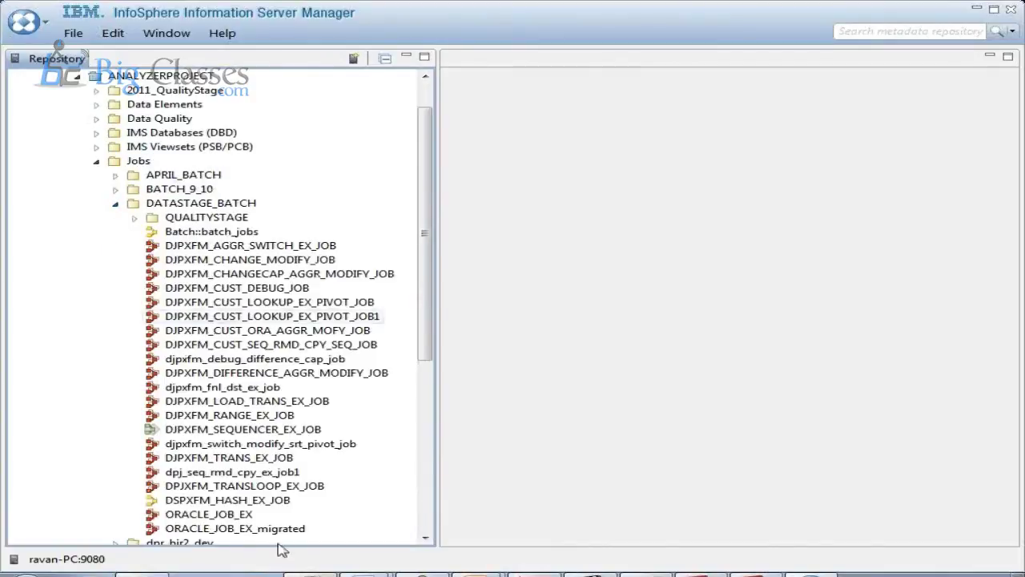
Open and close DJPXFM_CHANGECAP_AGGR_MODIFY_JOB, then bring up its context menu.
{"action": "double_click", "coordinate": [249, 273]}
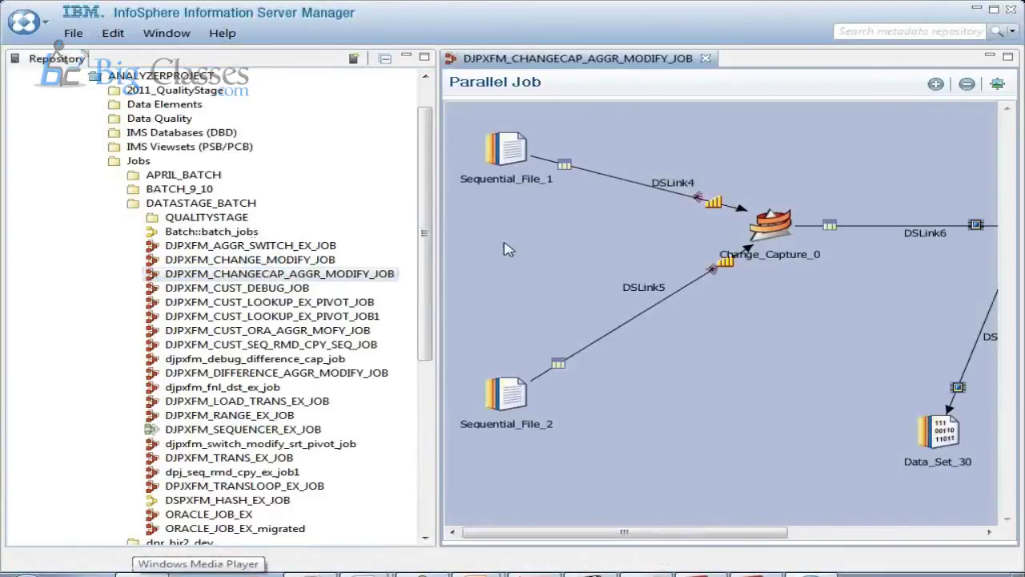
{"action": "left_click", "coordinate": [706, 58]}
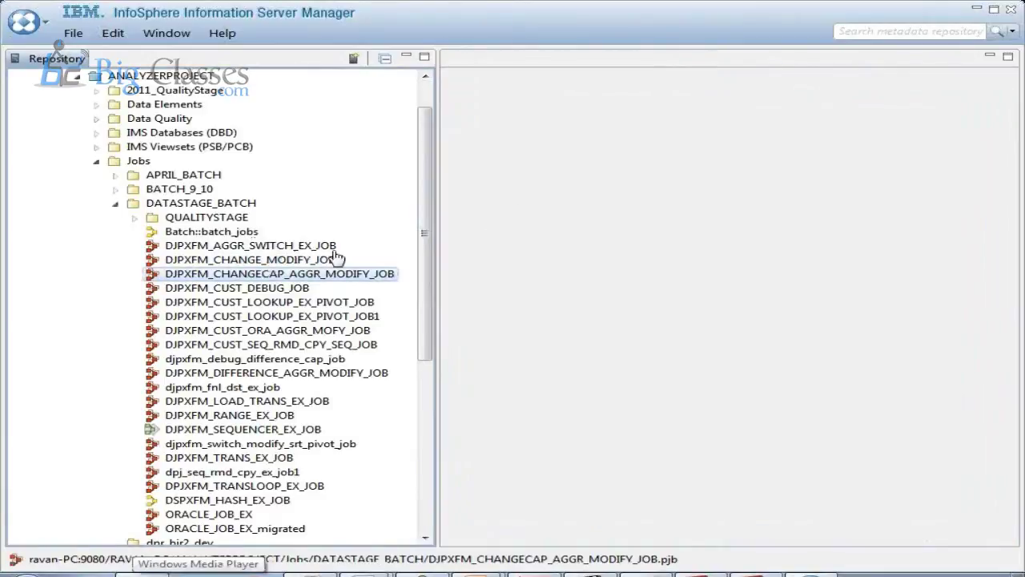
{"action": "right_click", "coordinate": [280, 274]}
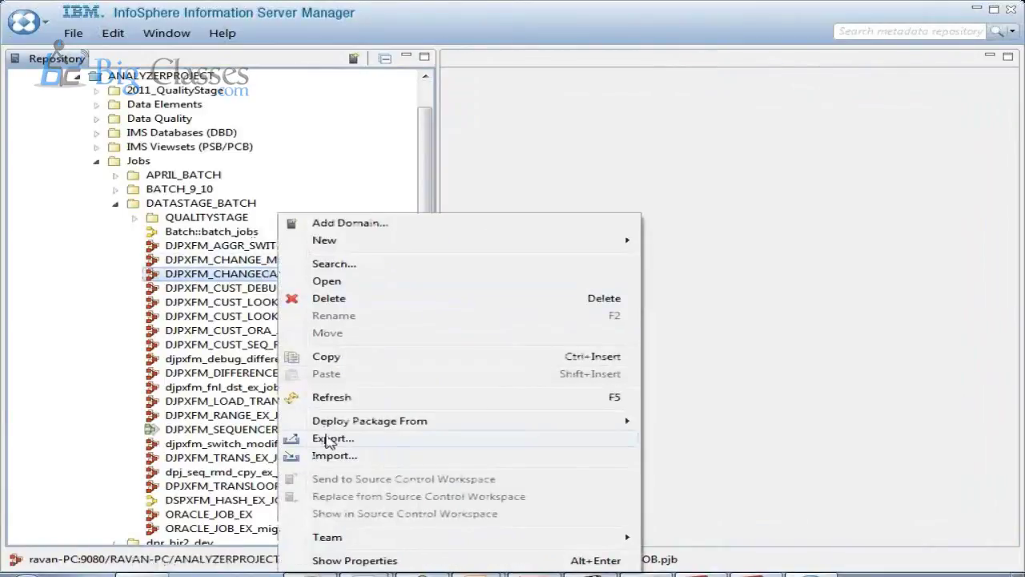
Export CHANGECAP plus CUST_DEBUG, CUST_LOOKUP_EX_PIVOT, CUST_ORA_AGGR_MOFY and DIFFERENCE_AGGR_MODIFY jobs into Archive1.
{"action": "left_click", "coordinate": [329, 438]}
{"action": "left_click_drag", "start_coordinate": [284, 289], "coordinate": [455, 287]}
{"action": "left_click_drag", "start_coordinate": [324, 304], "coordinate": [630, 210]}
{"action": "left_click_drag", "start_coordinate": [373, 327], "coordinate": [581, 254]}
{"action": "left_click_drag", "start_coordinate": [350, 373], "coordinate": [573, 342]}
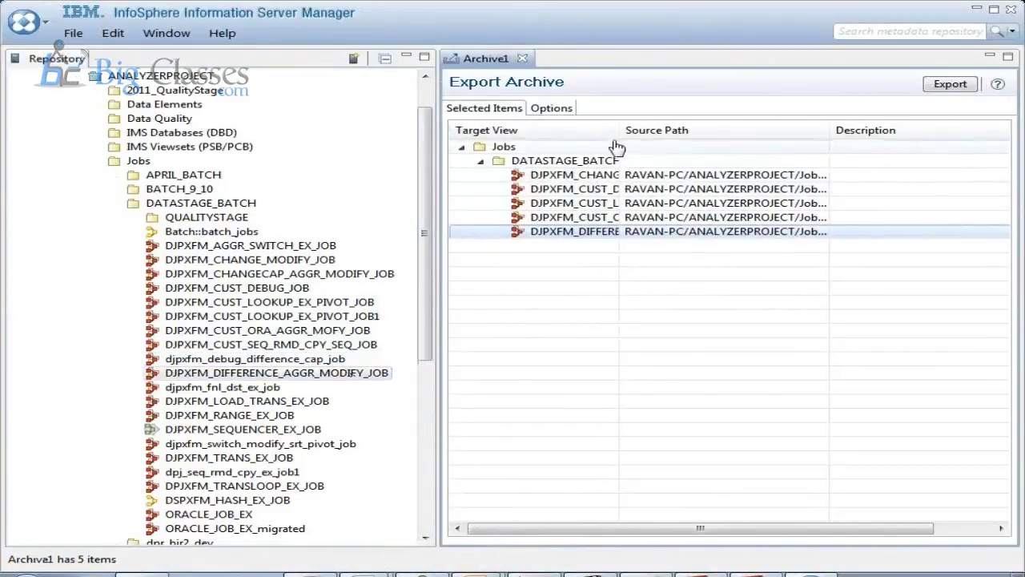
{"action": "left_click_drag", "start_coordinate": [614, 131], "coordinate": [799, 130]}
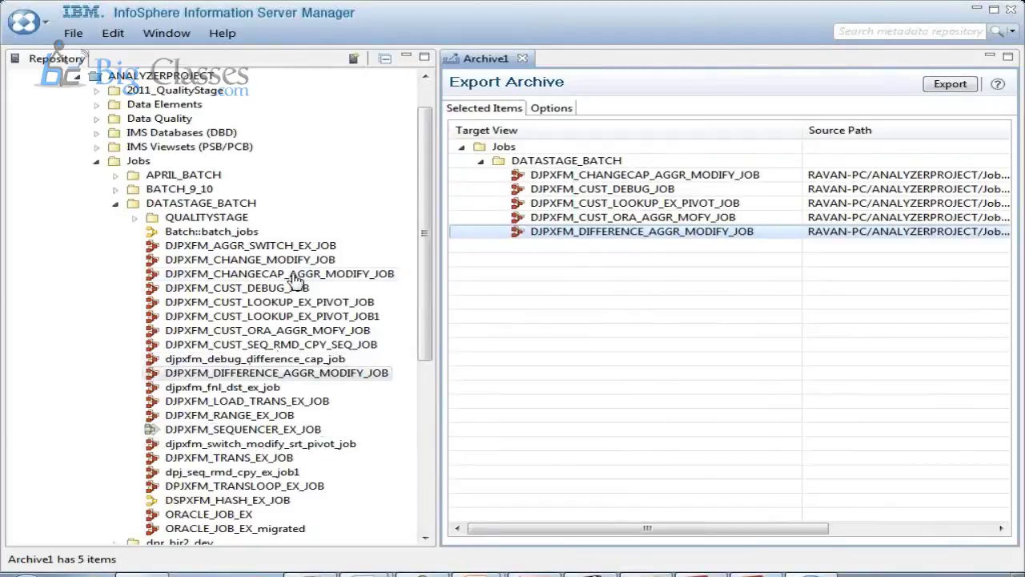
Close Information Server Manager and scroll the IBM_Infosphere course document in Word to Job Sequencers.
{"action": "left_click", "coordinate": [1013, 8]}
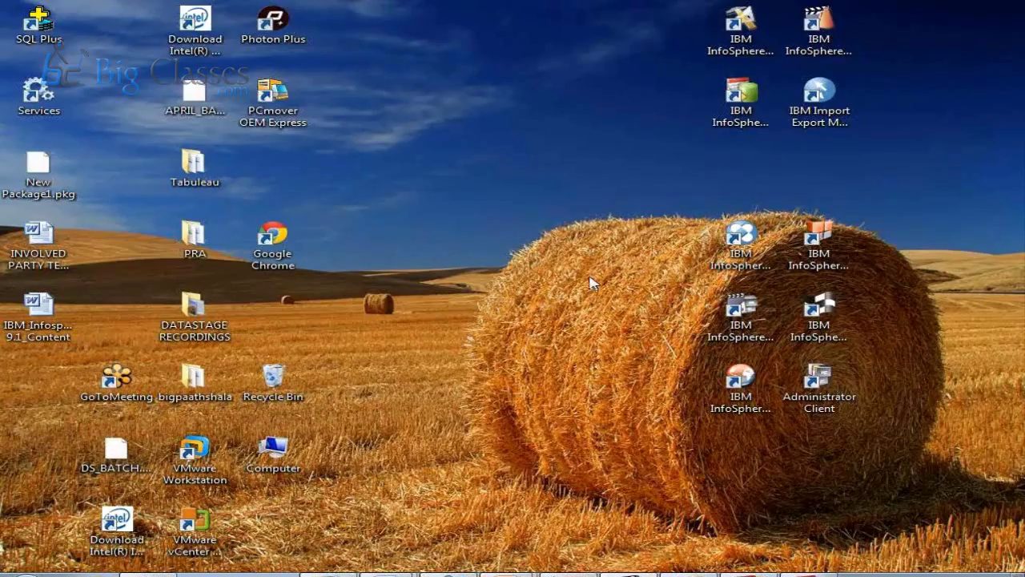
{"action": "left_click_drag", "start_coordinate": [726, 250], "coordinate": [706, 210]}
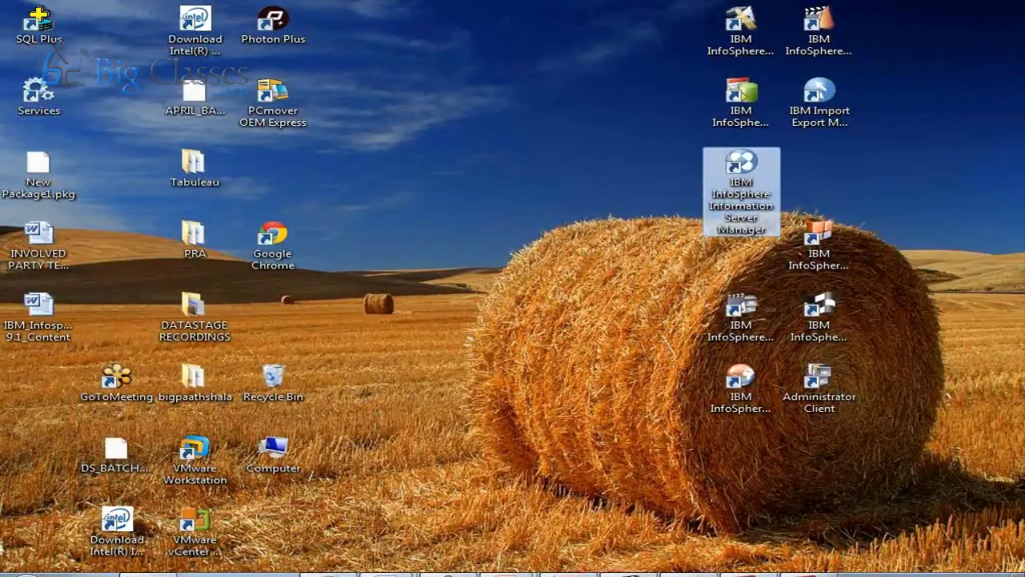
{"action": "mouse_move", "coordinate": [397, 574]}
{"action": "left_click", "coordinate": [374, 552]}
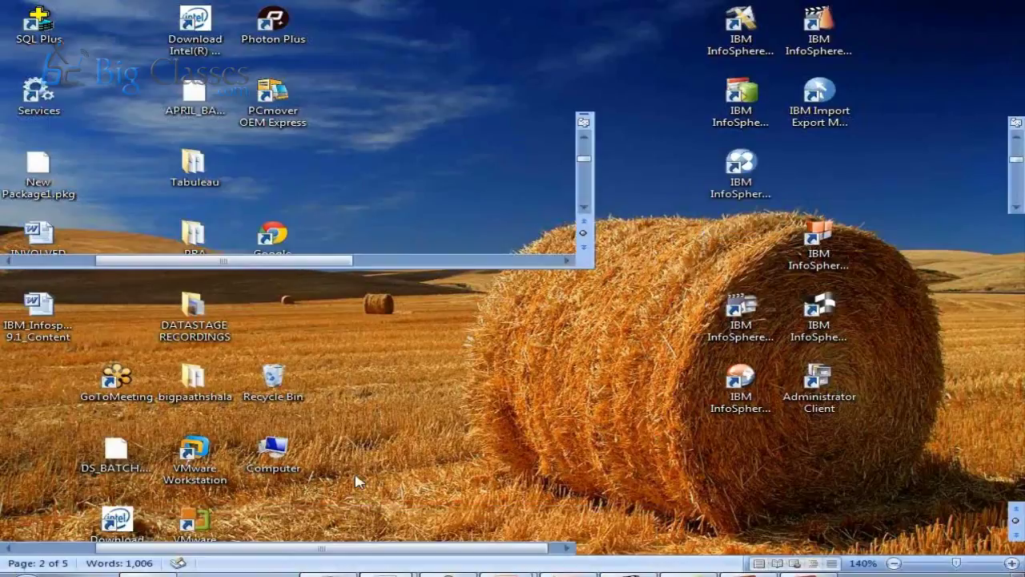
{"action": "left_click", "coordinate": [764, 178]}
{"action": "left_click_drag", "start_coordinate": [1006, 146], "coordinate": [1006, 173]}
{"action": "left_click_drag", "start_coordinate": [29, 255], "coordinate": [575, 419]}
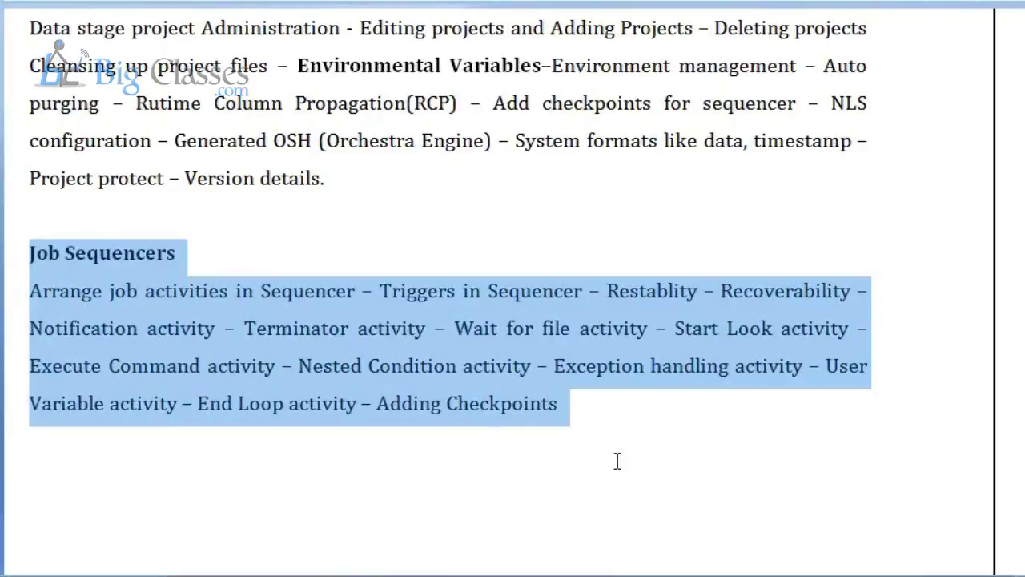
Open DJPXFM_SEQUENCER_EX_JOB from DATASTAGE_BATCH in the Repository, then hide the Repository panel.
{"action": "left_click", "coordinate": [542, 461]}
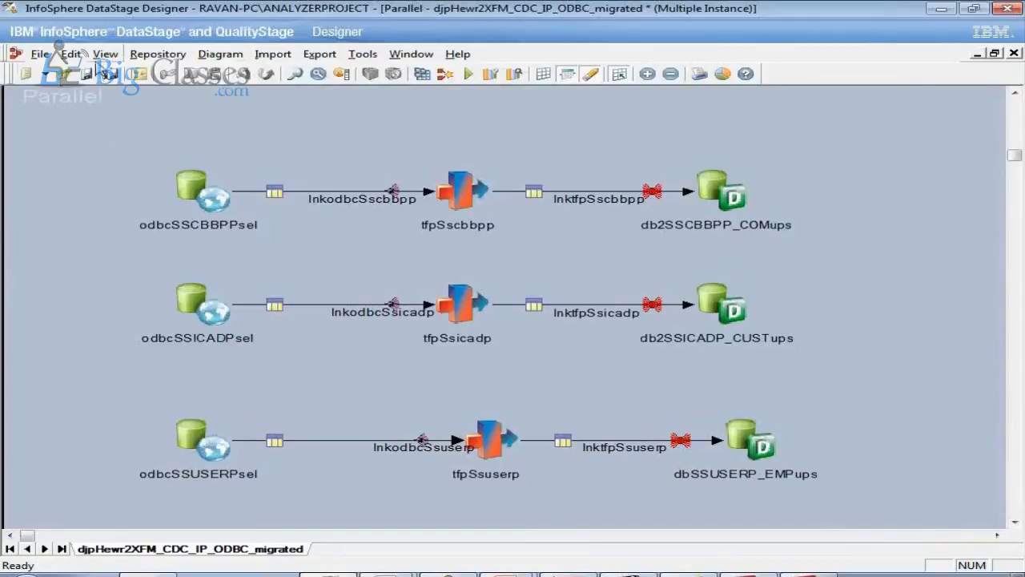
{"action": "left_click", "coordinate": [106, 54]}
{"action": "left_click", "coordinate": [131, 120]}
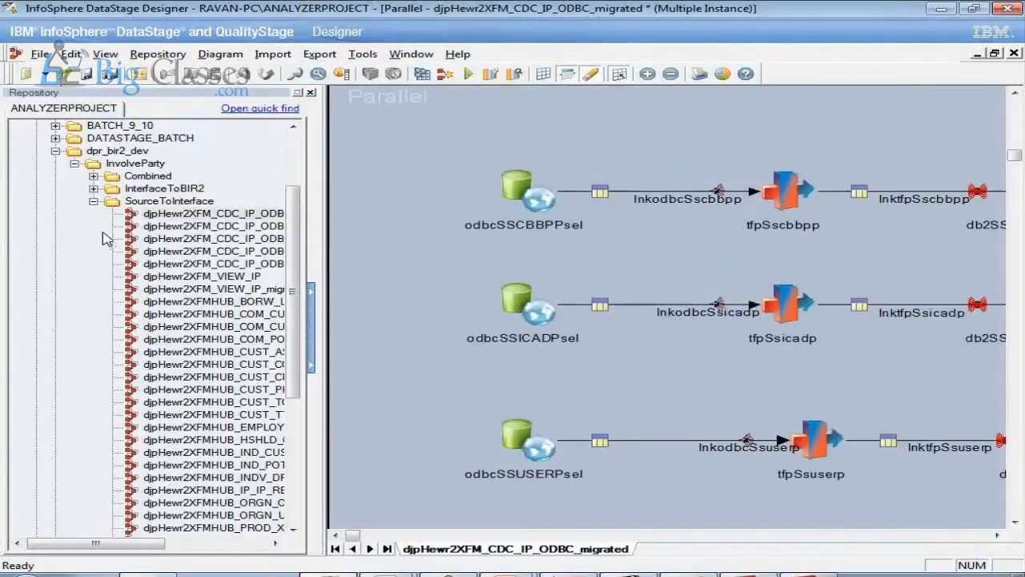
{"action": "left_click", "coordinate": [94, 202]}
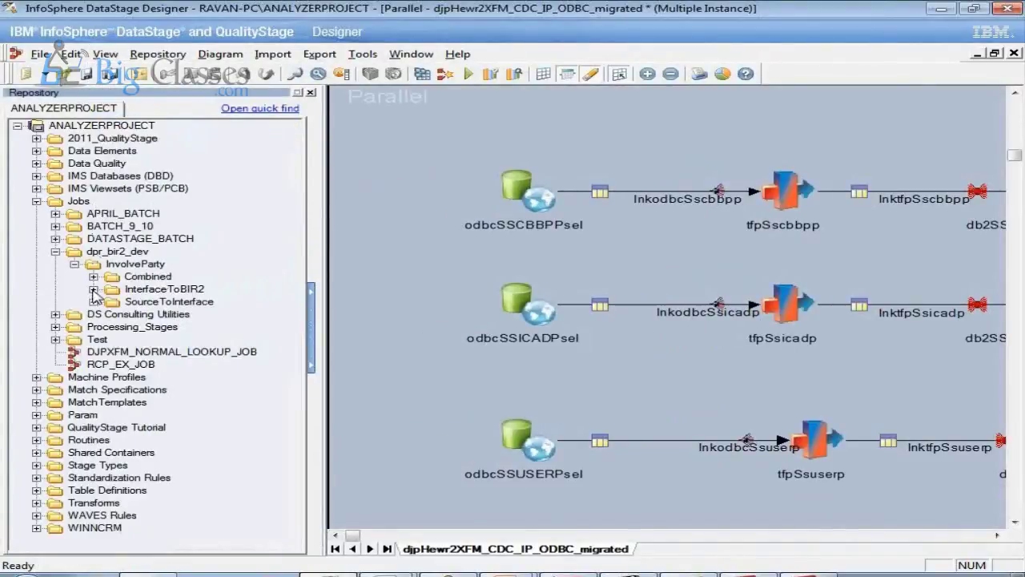
{"action": "left_click", "coordinate": [55, 238]}
{"action": "double_click", "coordinate": [157, 439]}
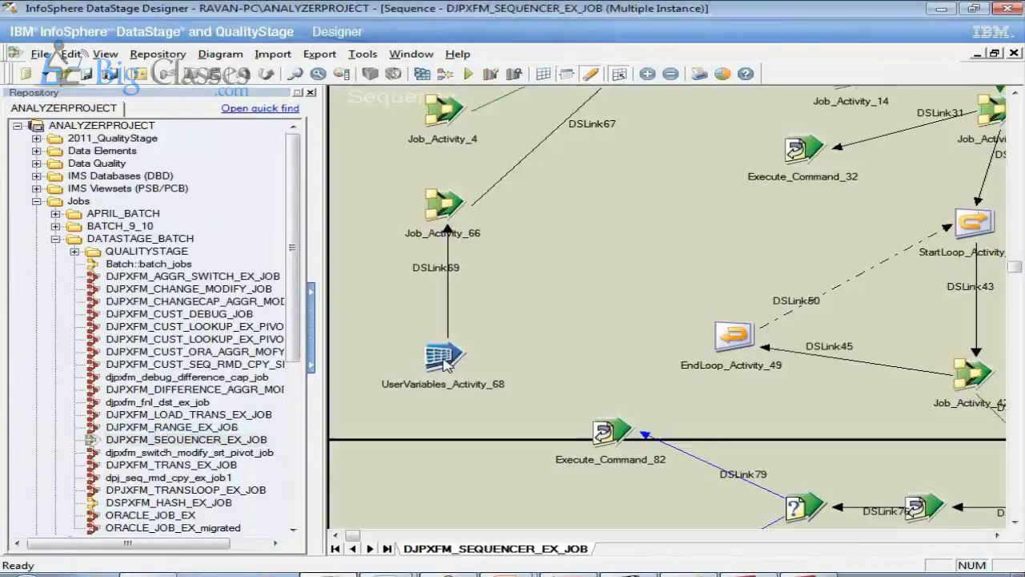
{"action": "left_click", "coordinate": [311, 94]}
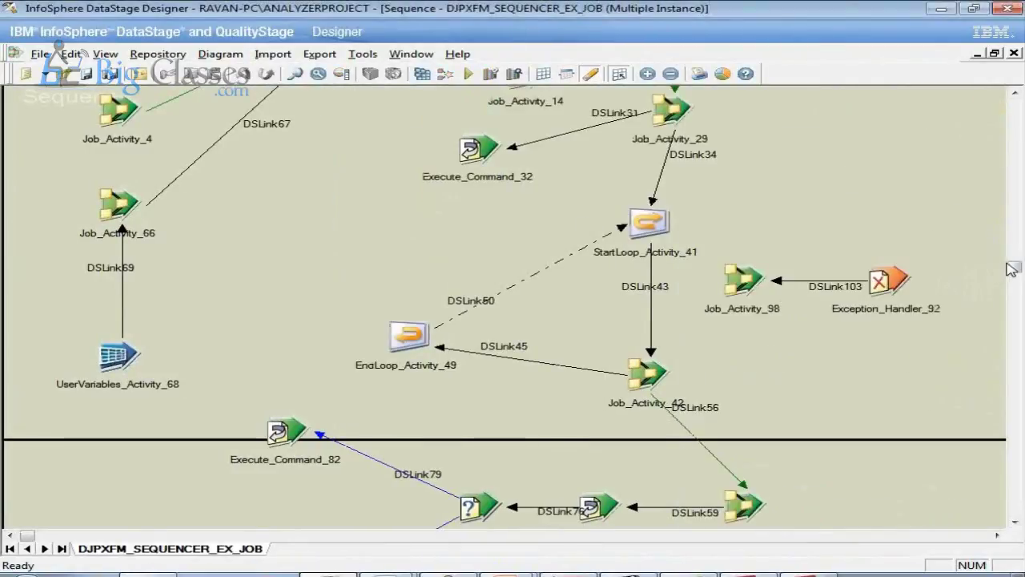
Select the job activities, then Job_Activity_3, Job_Activity_0 and Job_Activity_4 individually.
{"action": "left_click_drag", "start_coordinate": [1014, 269], "coordinate": [1012, 104]}
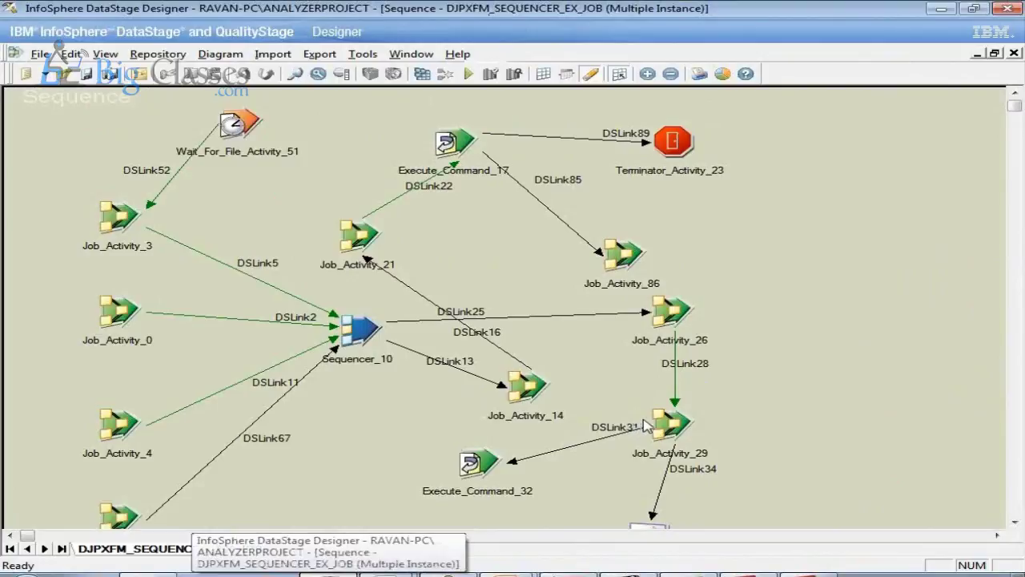
{"action": "left_click_drag", "start_coordinate": [88, 175], "coordinate": [134, 566]}
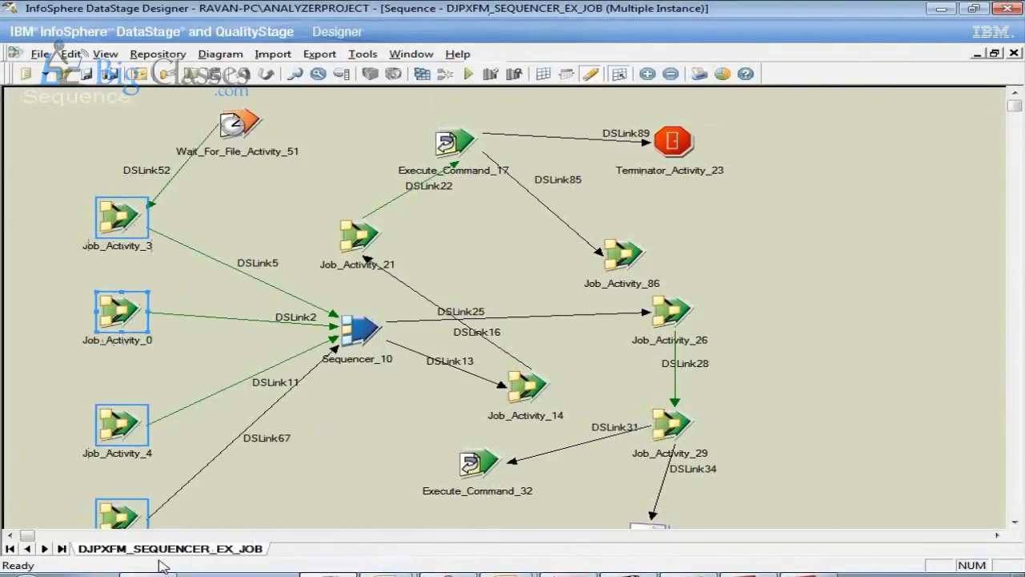
{"action": "left_click", "coordinate": [120, 218]}
{"action": "left_click", "coordinate": [116, 304]}
{"action": "left_click", "coordinate": [116, 432]}
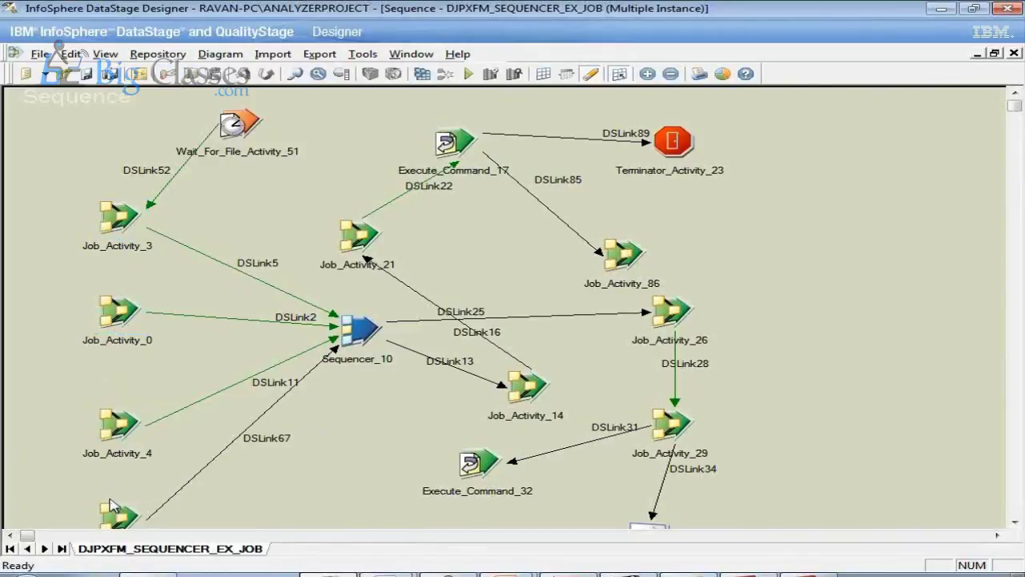